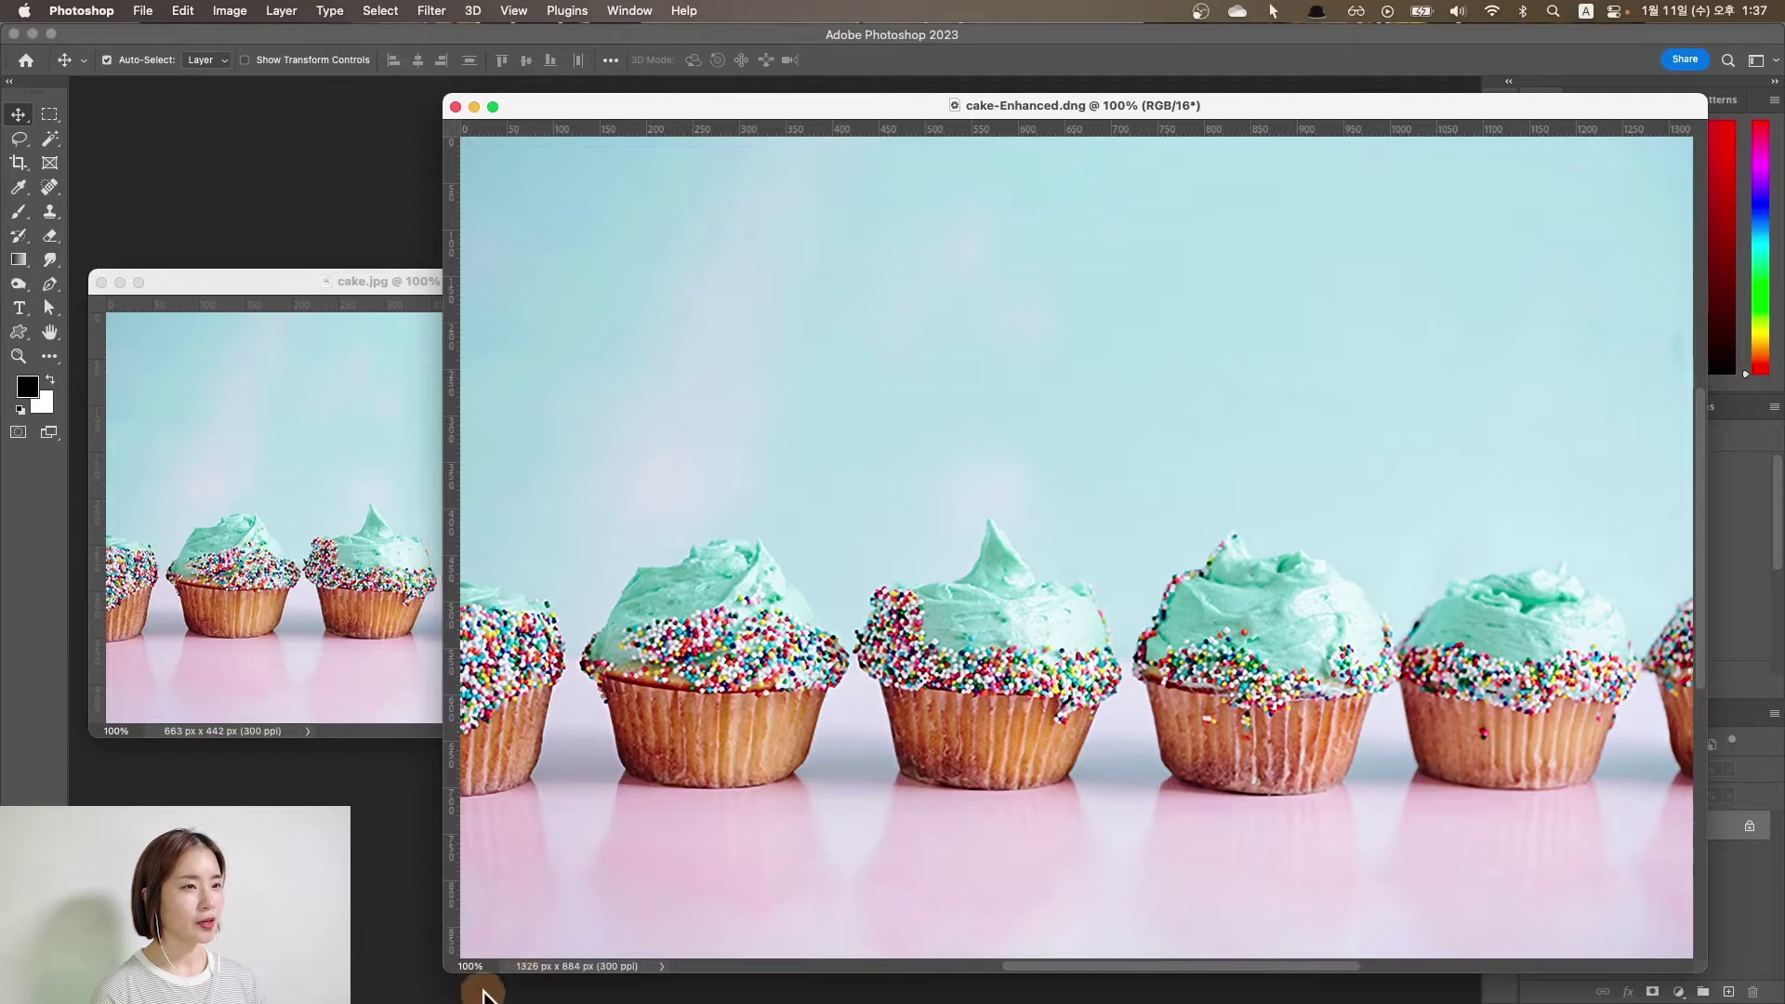
Cycle document windows with Ctrl+Tab so cake.jpg sits in front of cake-Enhanced.dng
key("ctrl+Tab")
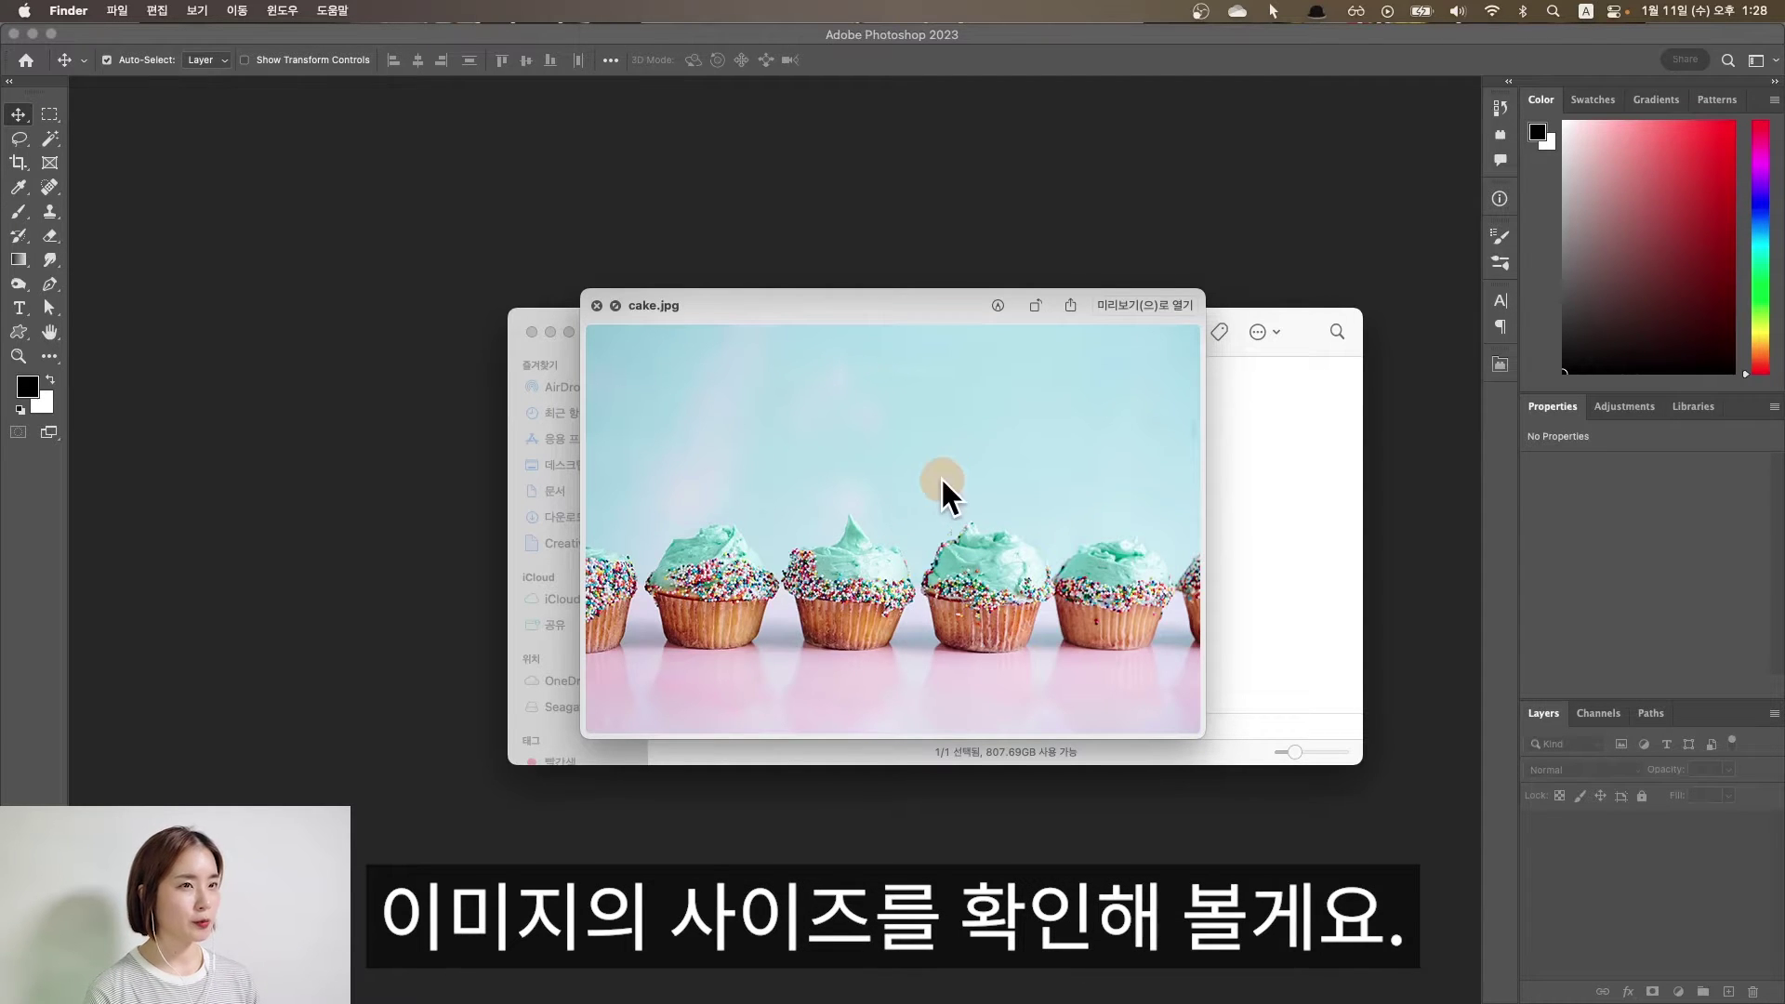
Close the cake.jpg Quick Look preview, drag the file into Photoshop, and centre its window
key("space")
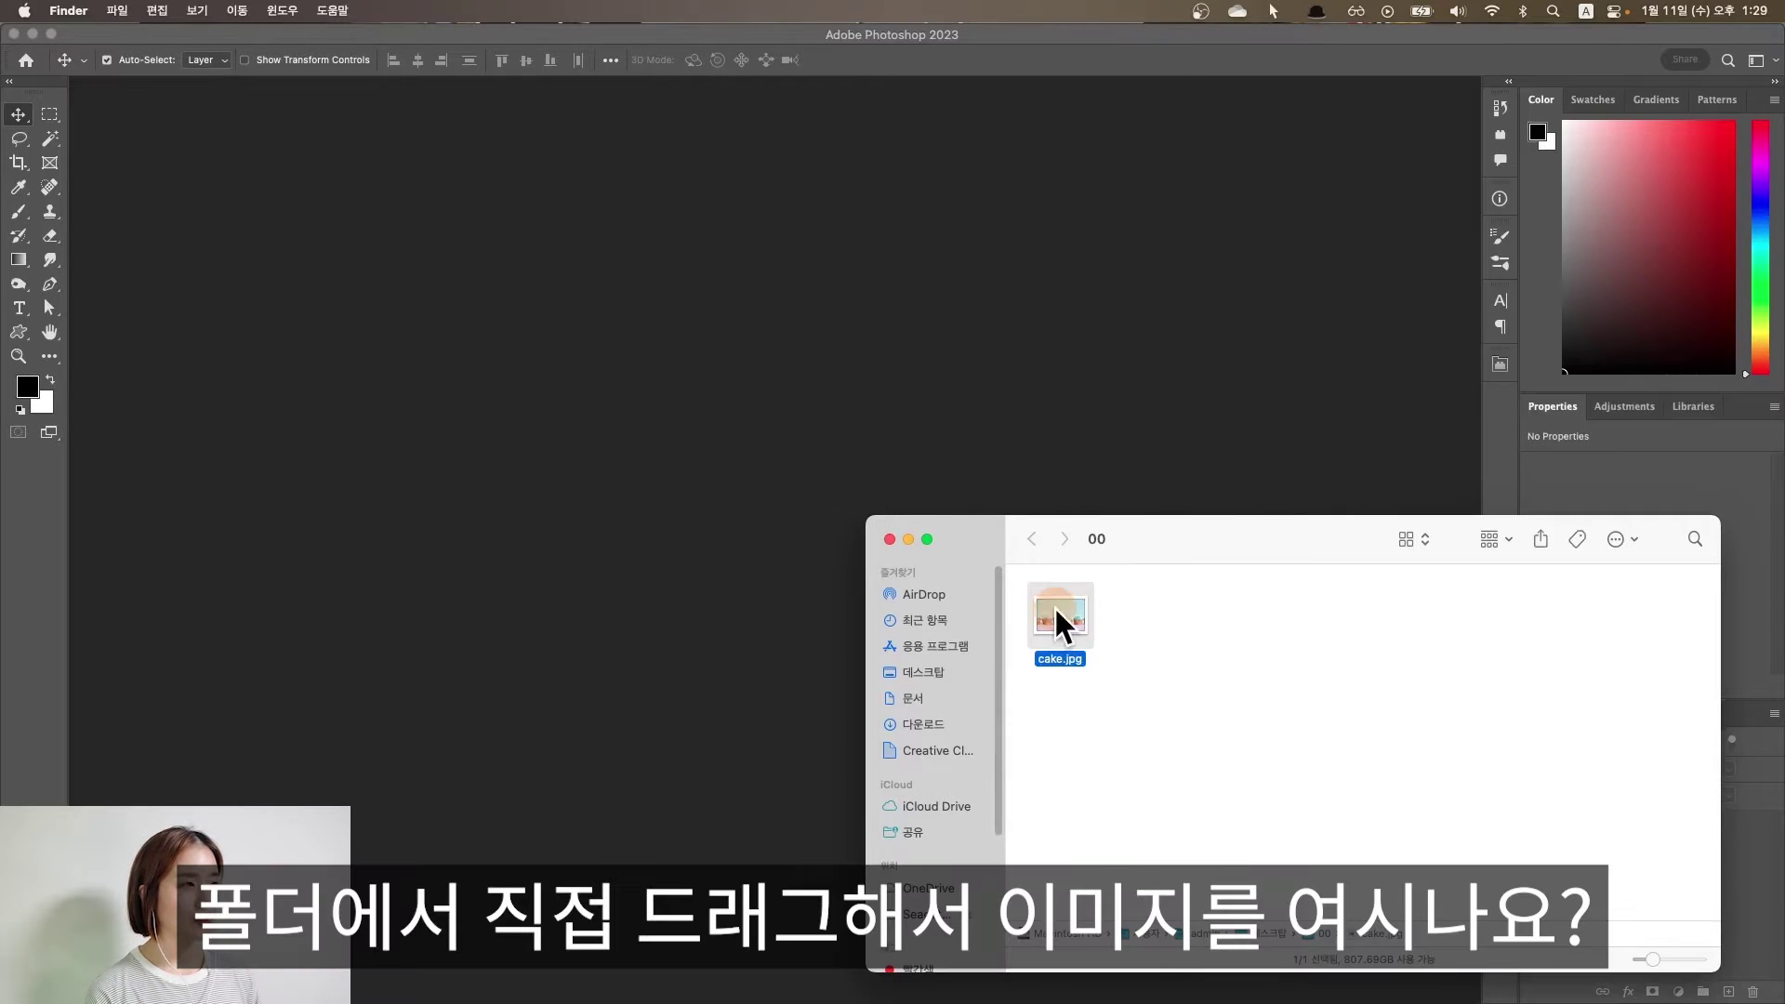
left_click_drag(1064, 621, 889, 381)
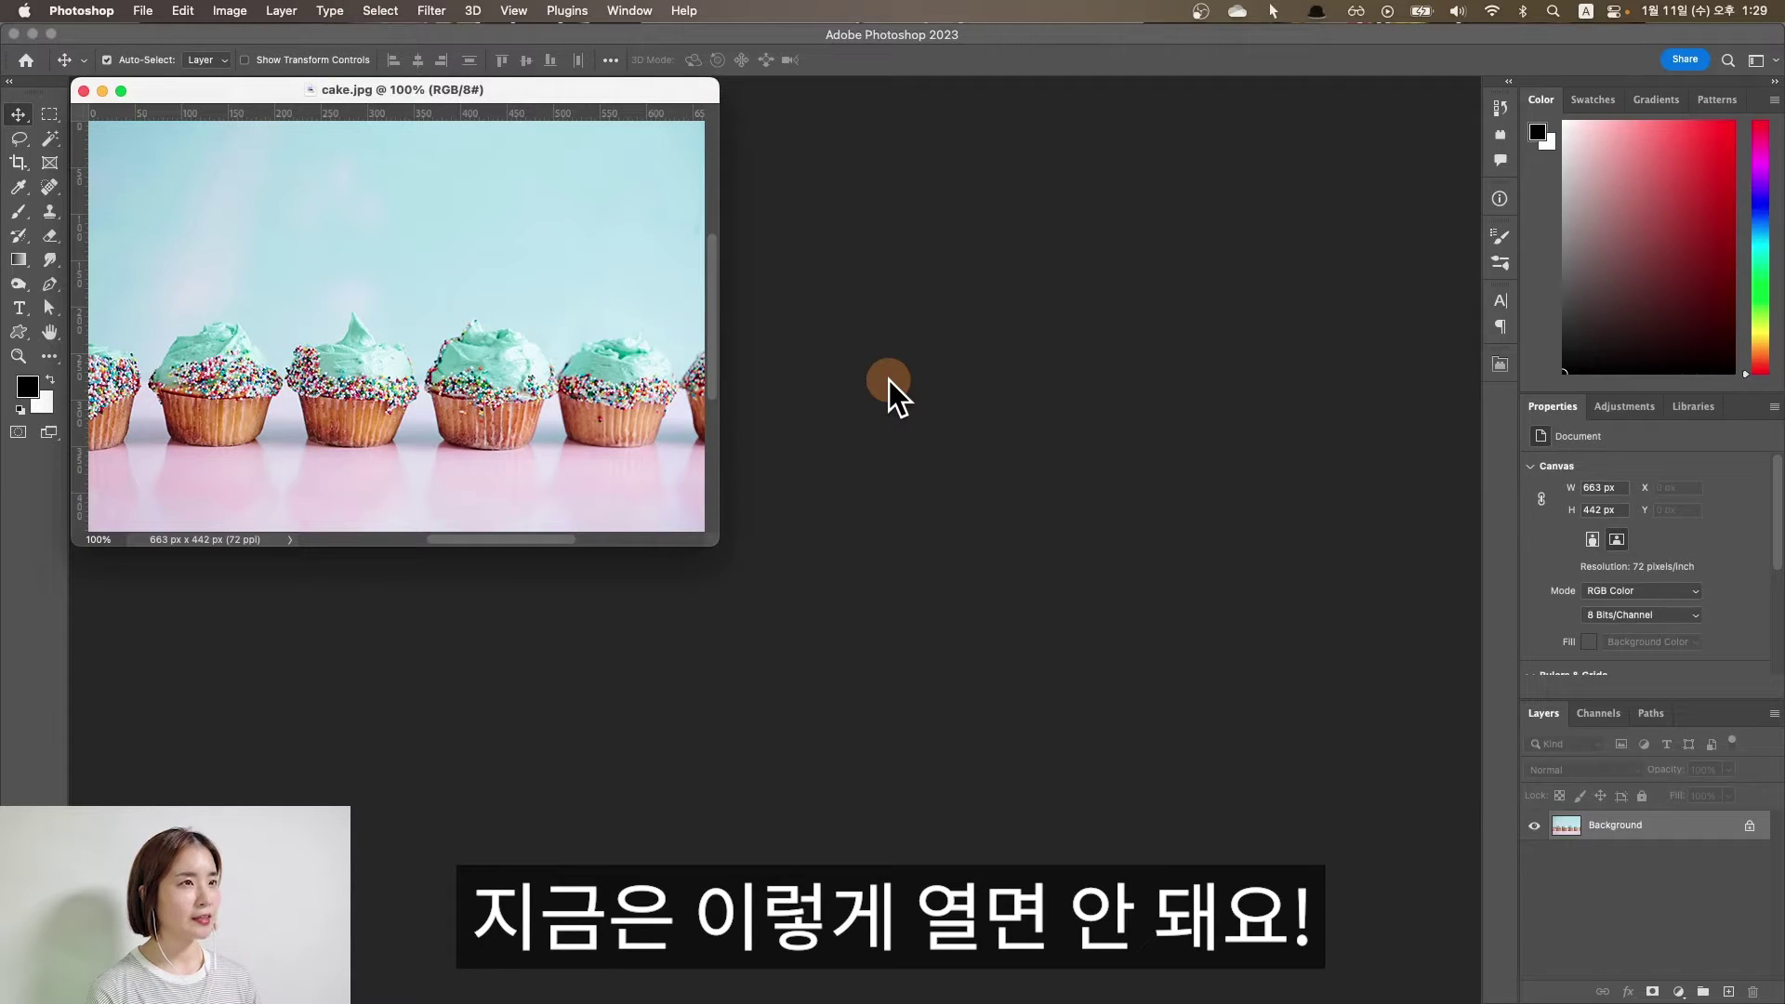
left_click_drag(504, 93, 573, 313)
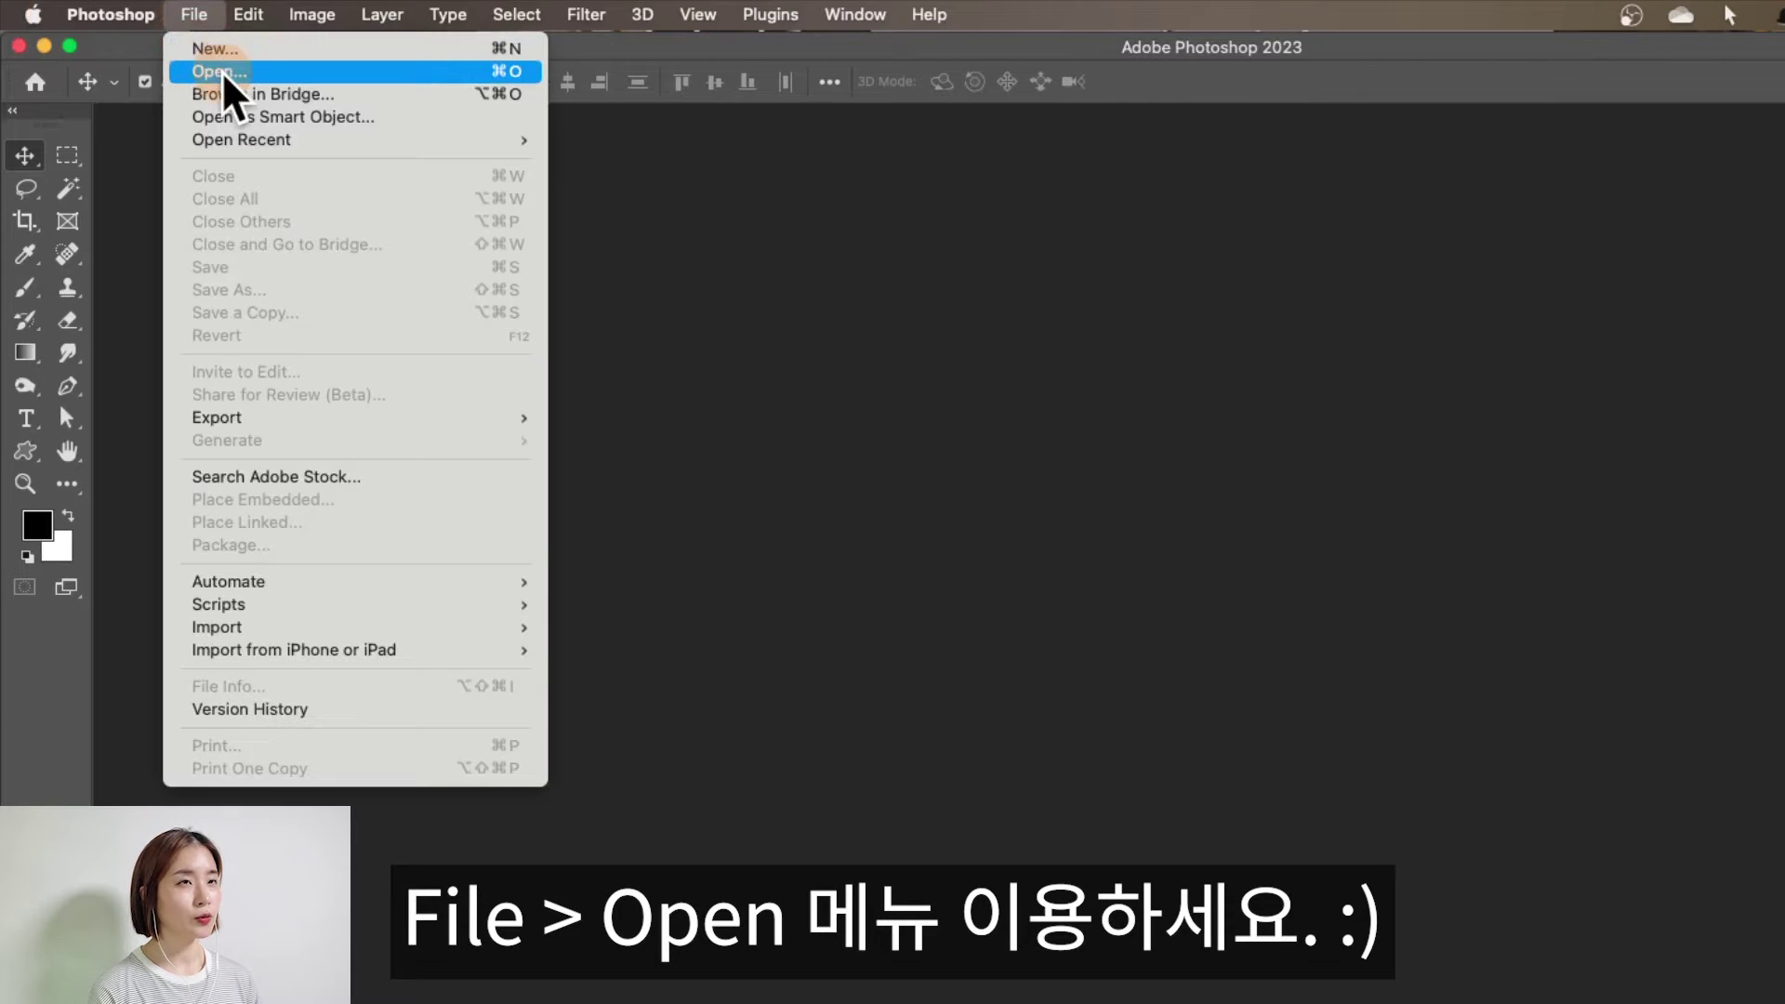
Open cake.jpg via File > Open with the Format set to Camera Raw
left_click(224, 72)
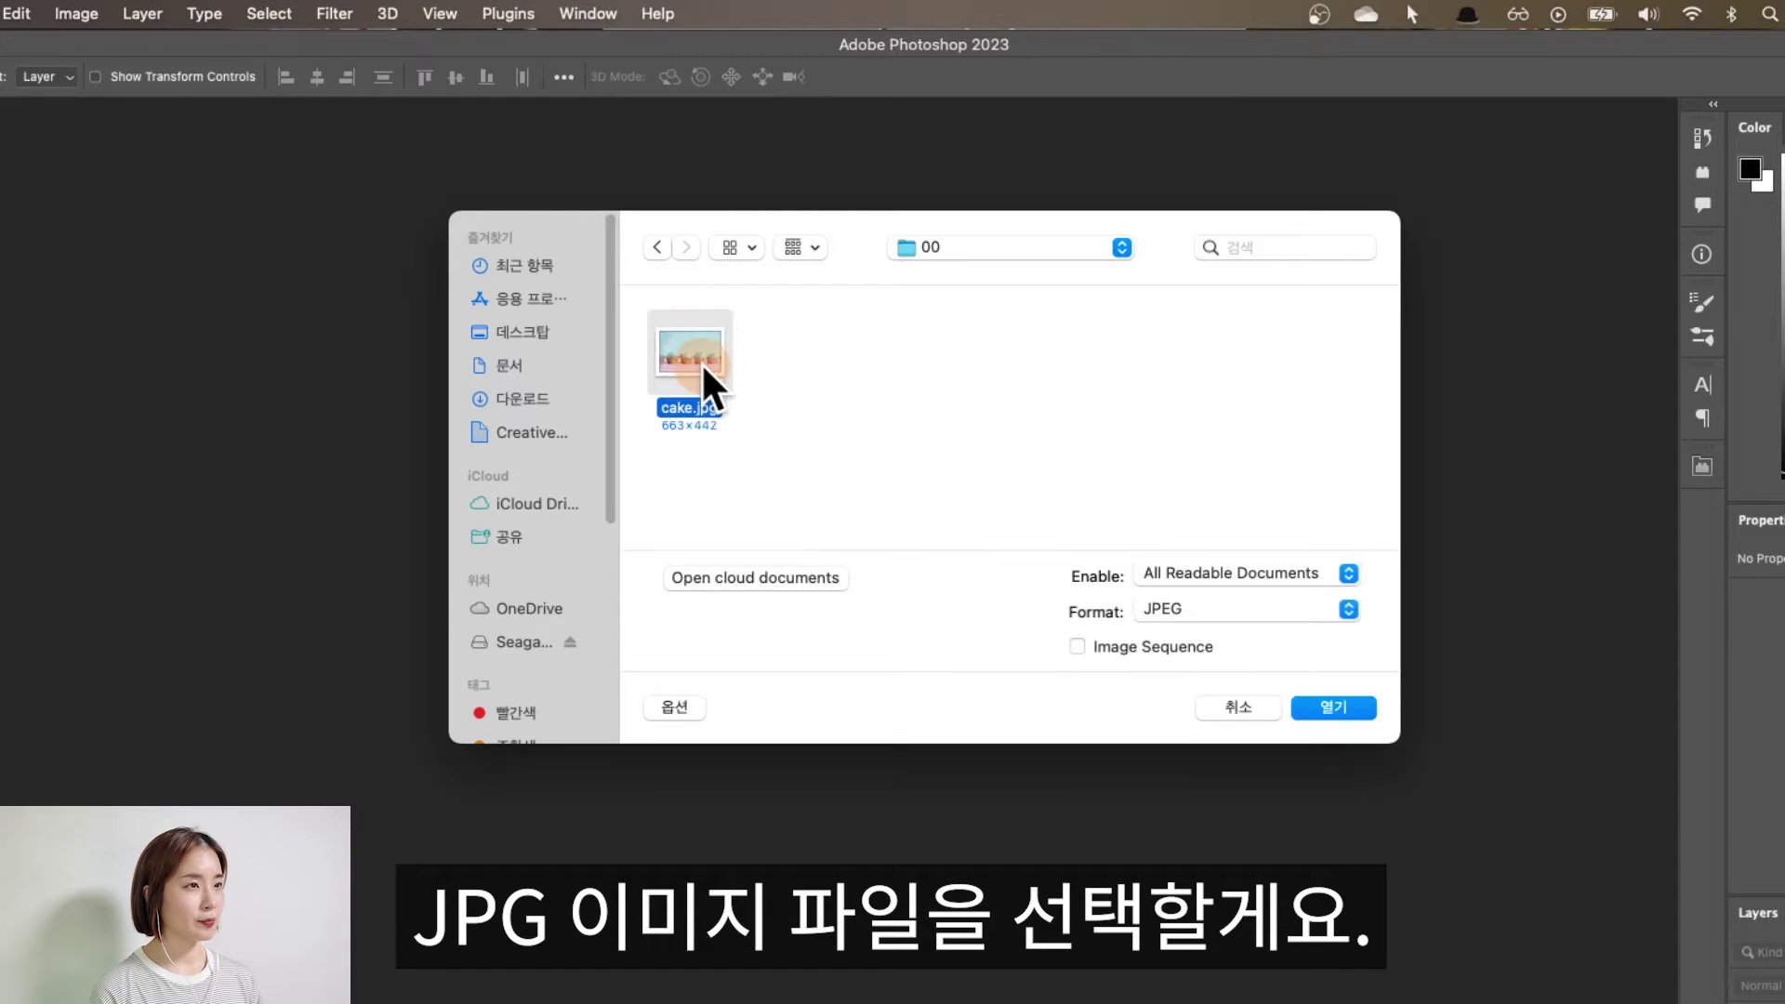
left_click(1230, 605)
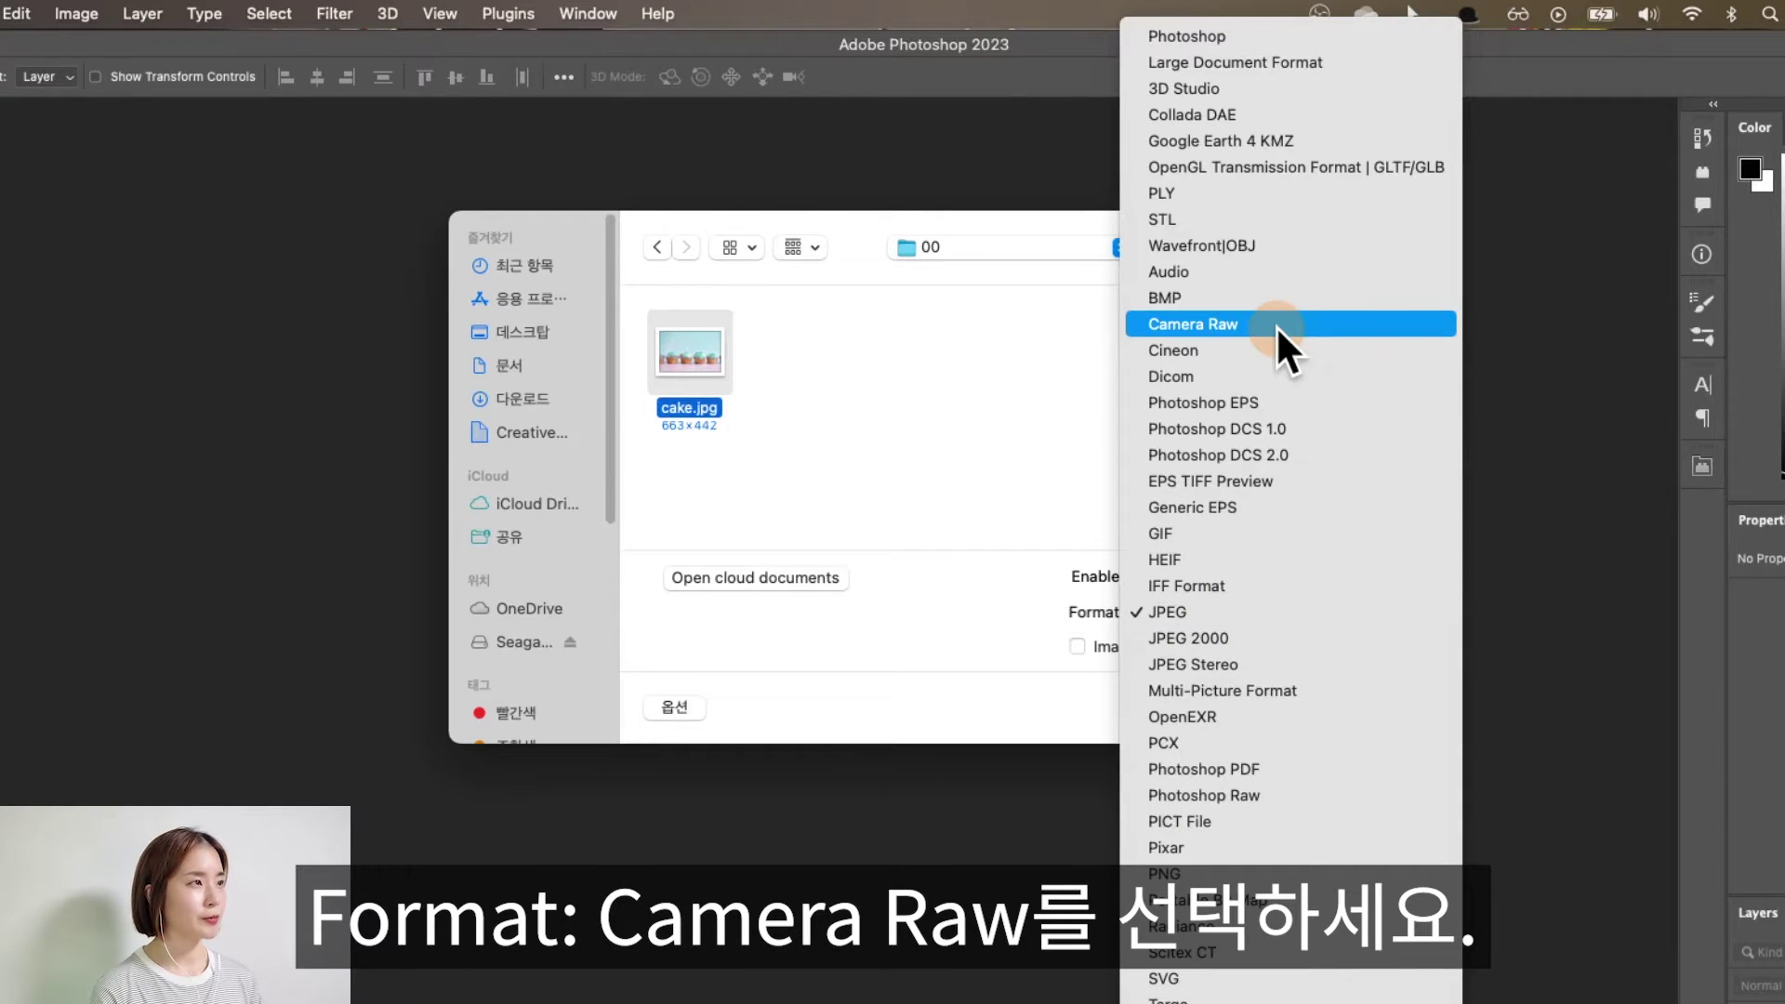
left_click(1287, 323)
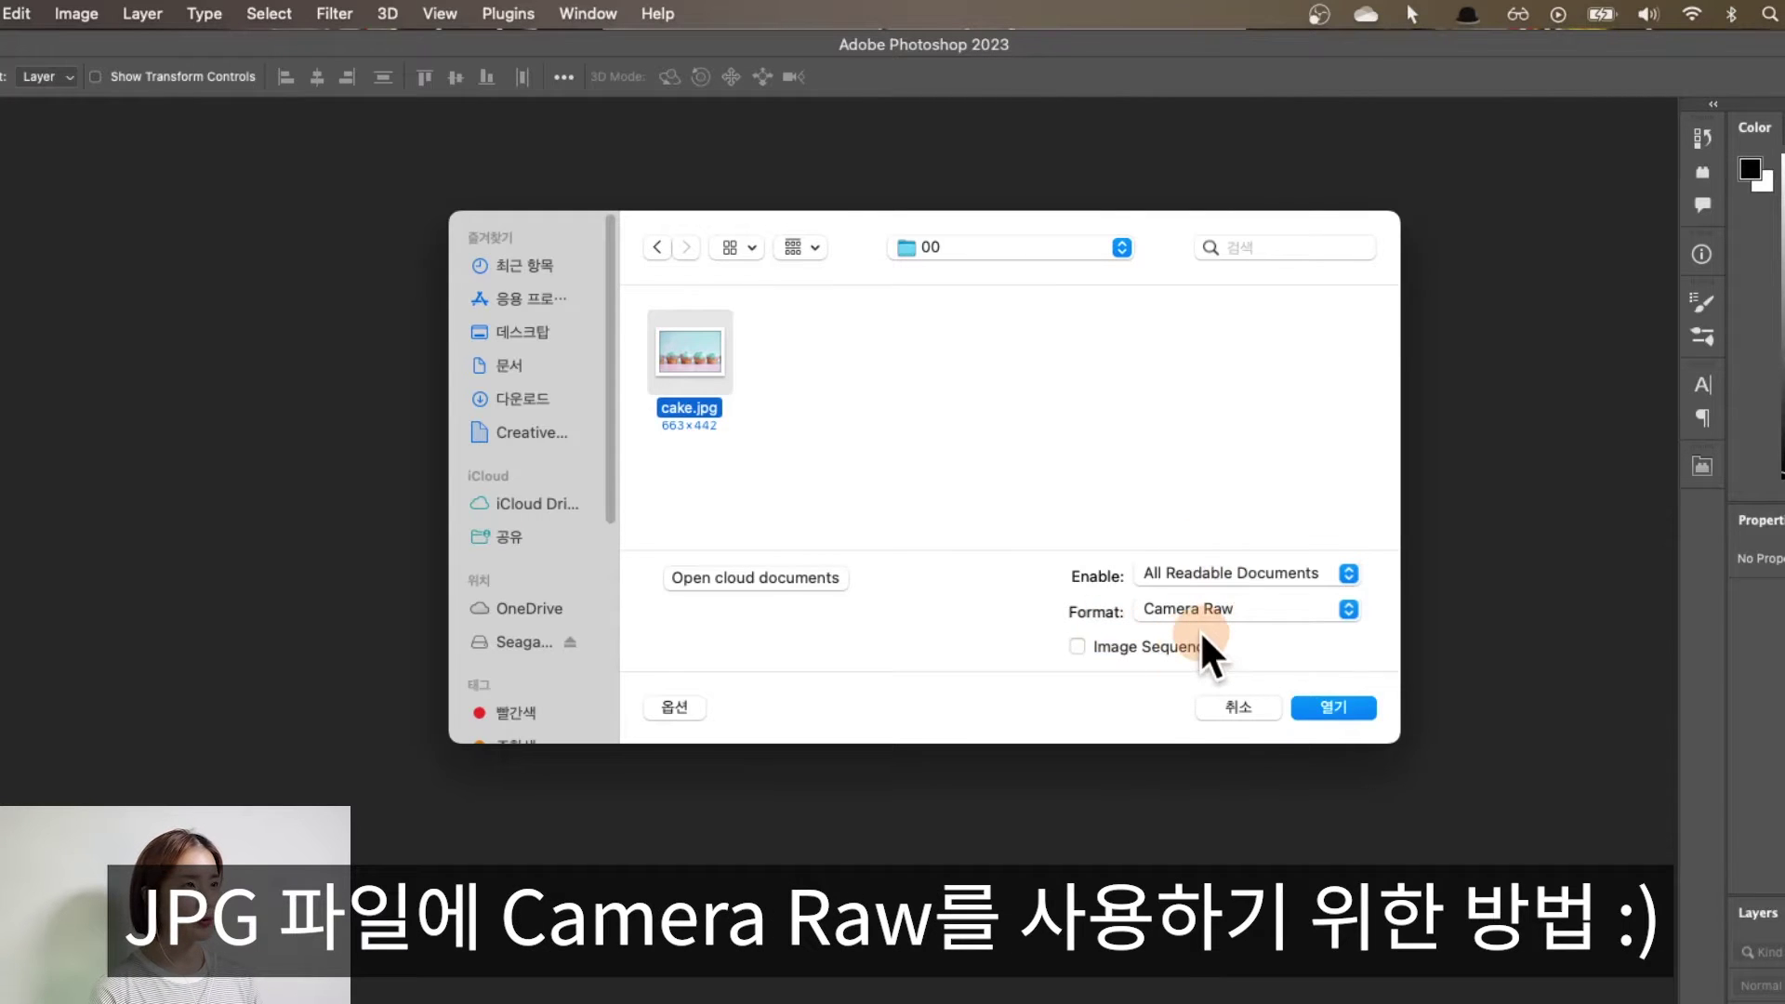
left_click(1330, 709)
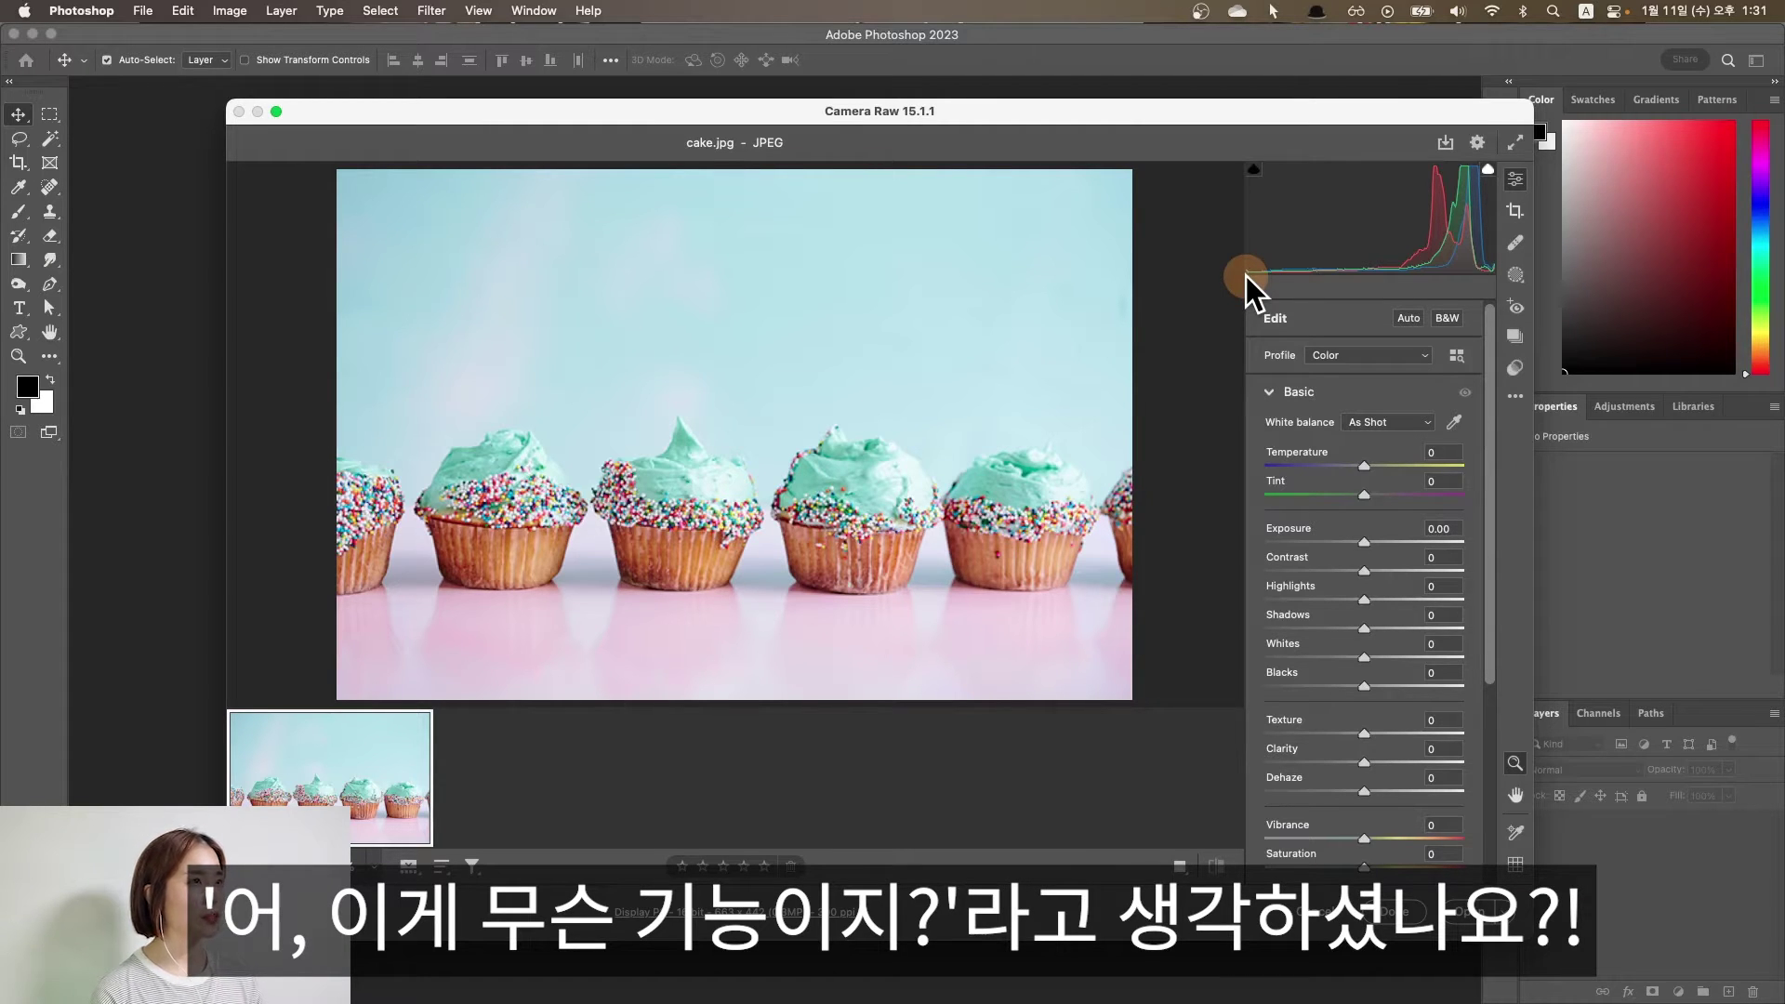
Choose Enhance... from the image's right-click menu in Camera Raw
left_click_drag(1119, 113, 1131, 111)
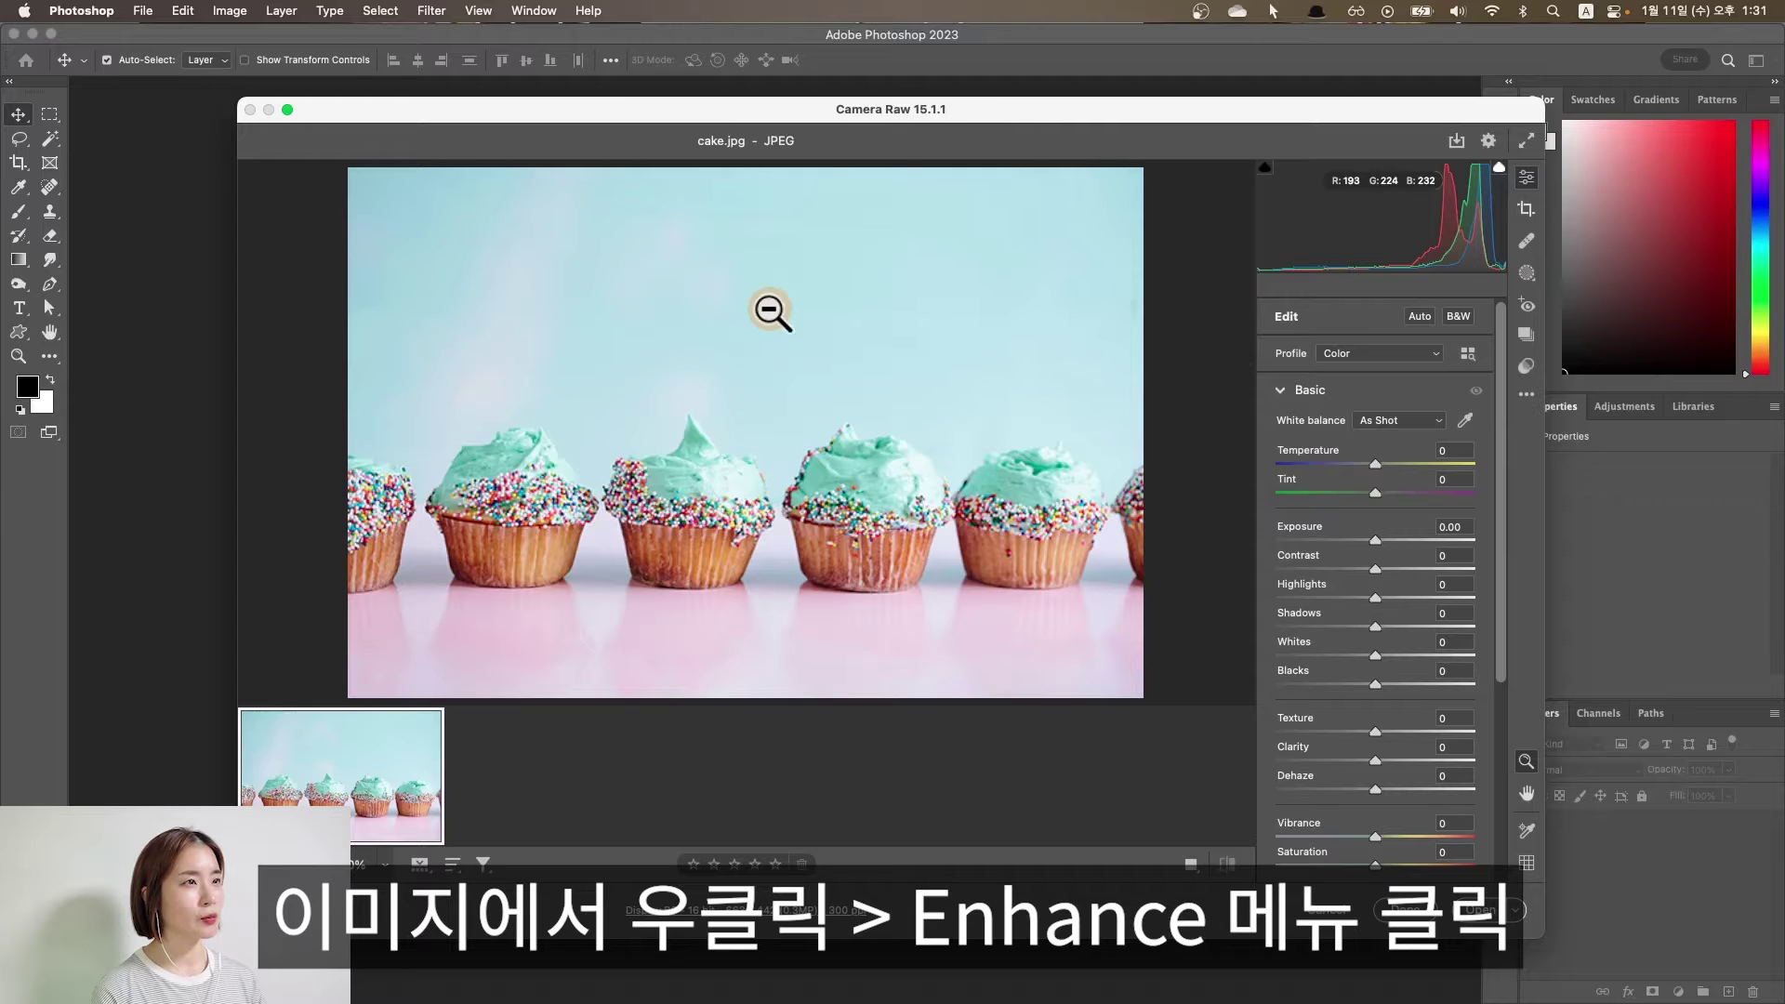
right_click(769, 310)
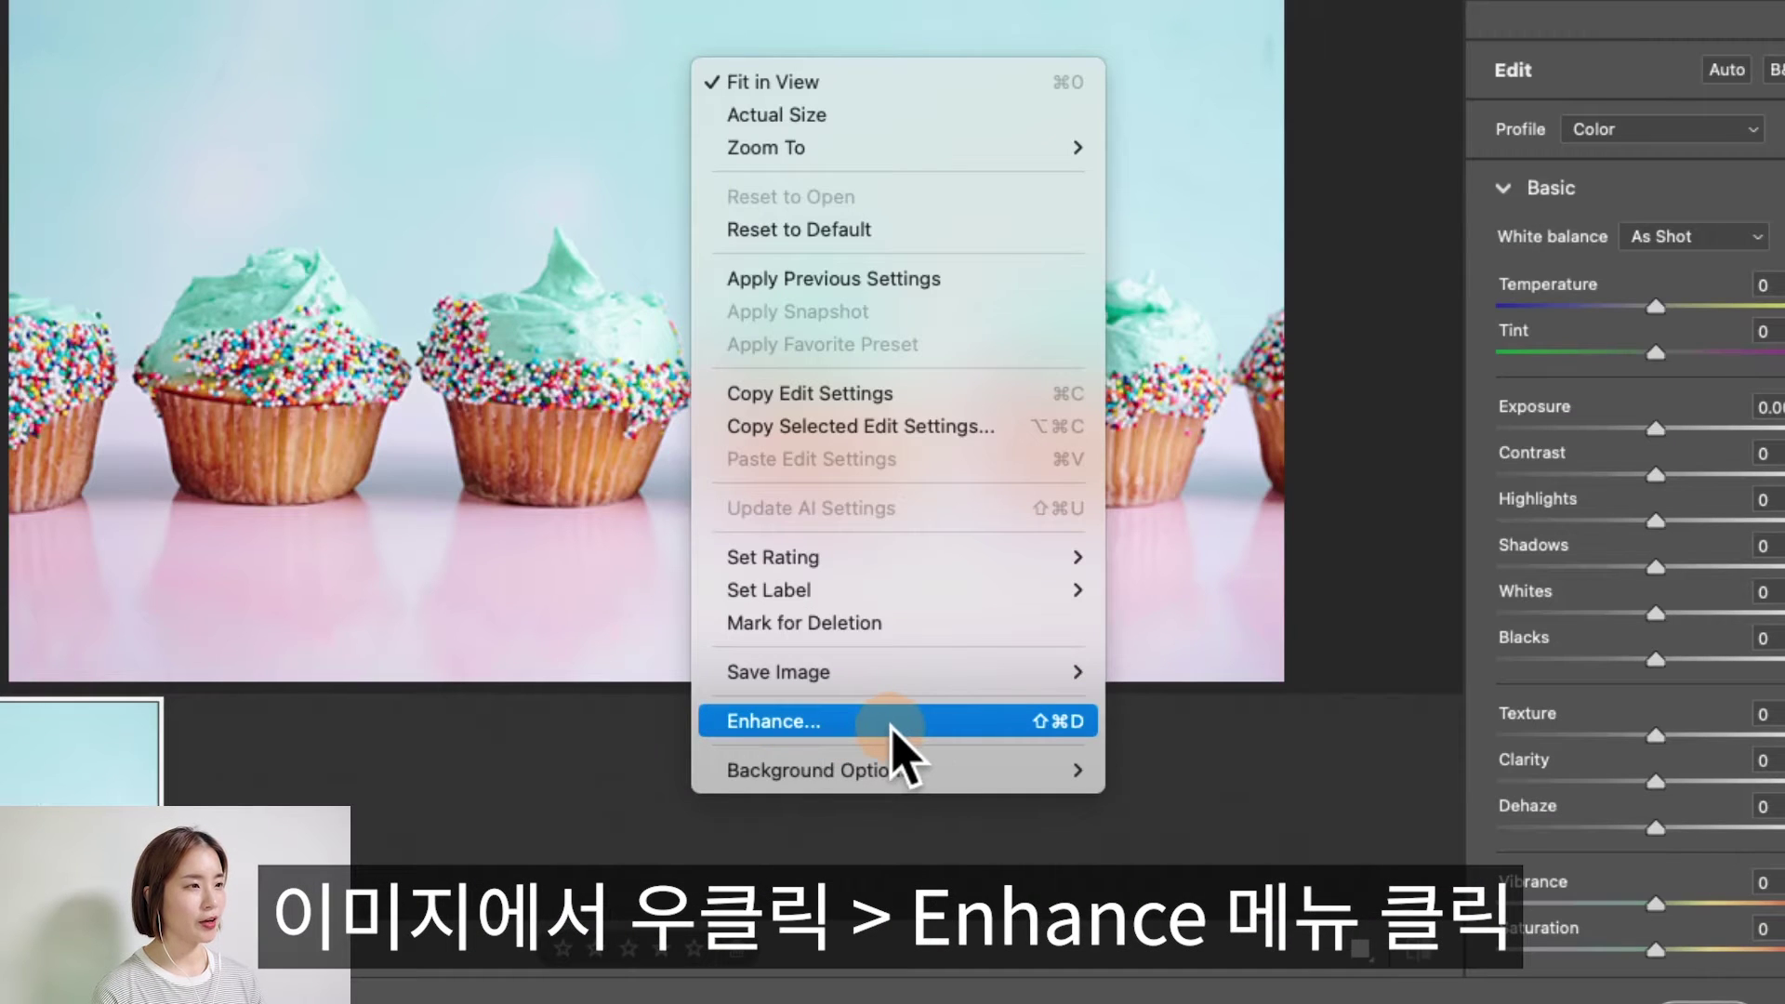
left_click(891, 724)
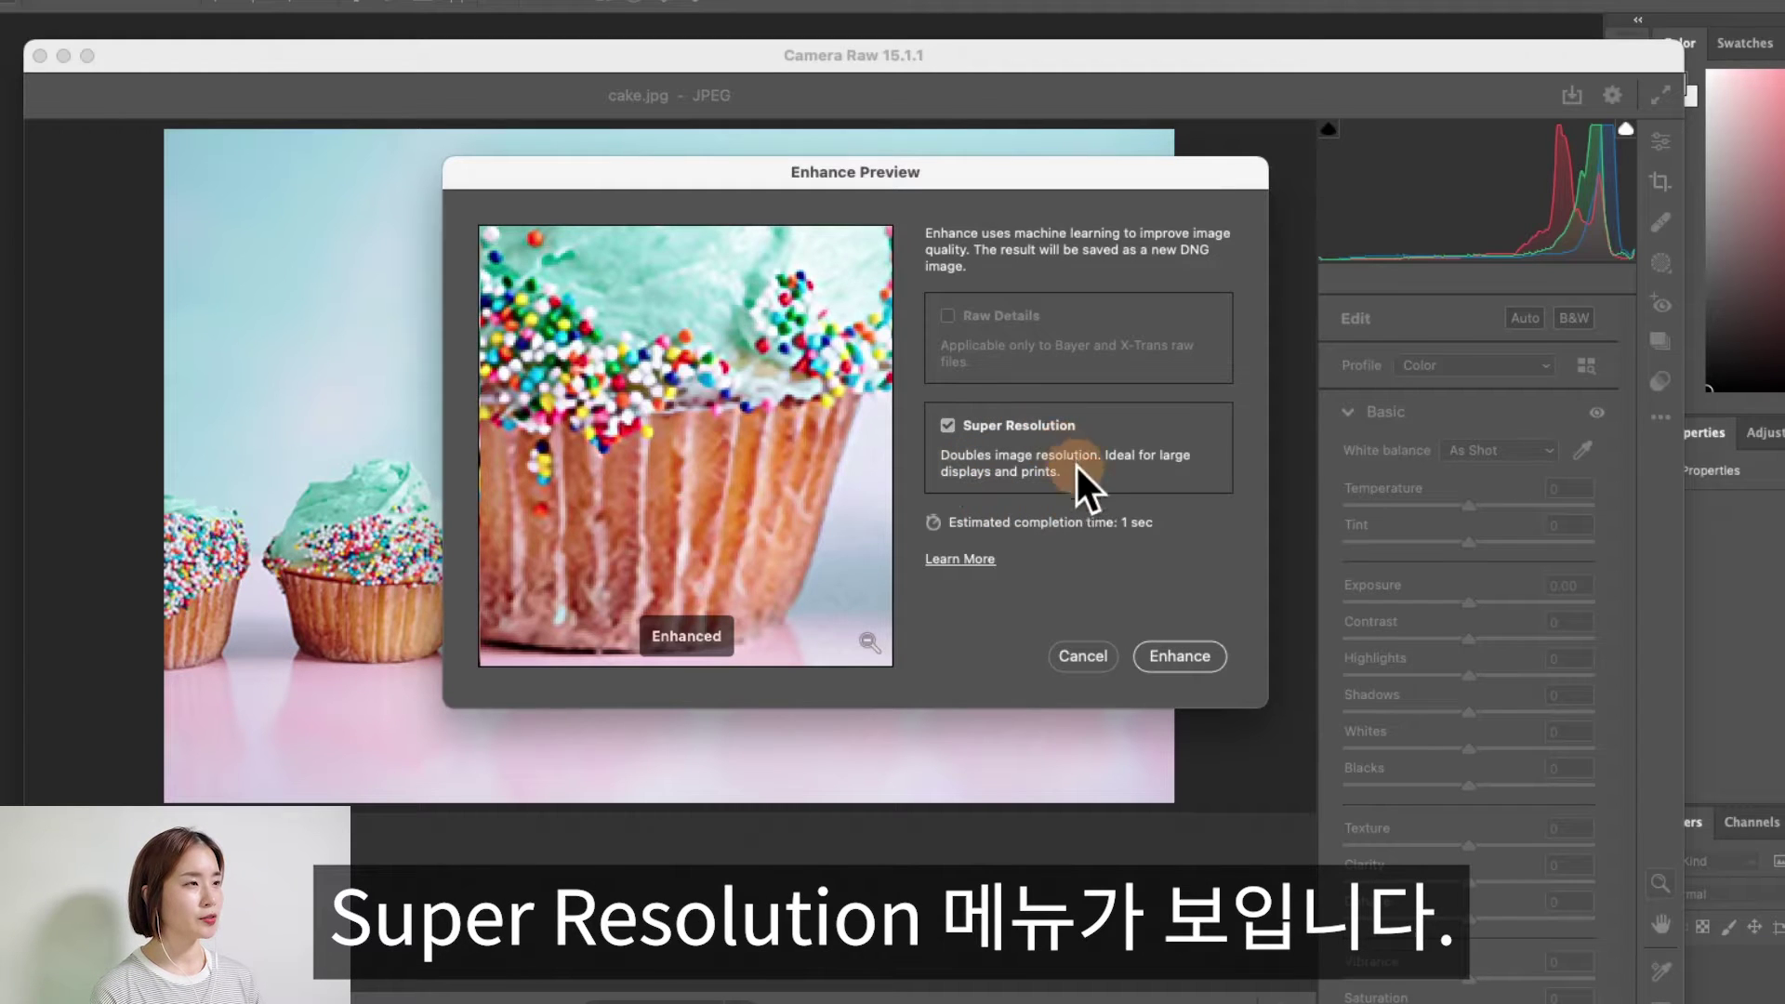
Enable Super Resolution in Enhance Preview and run the enhancement
left_click(943, 423)
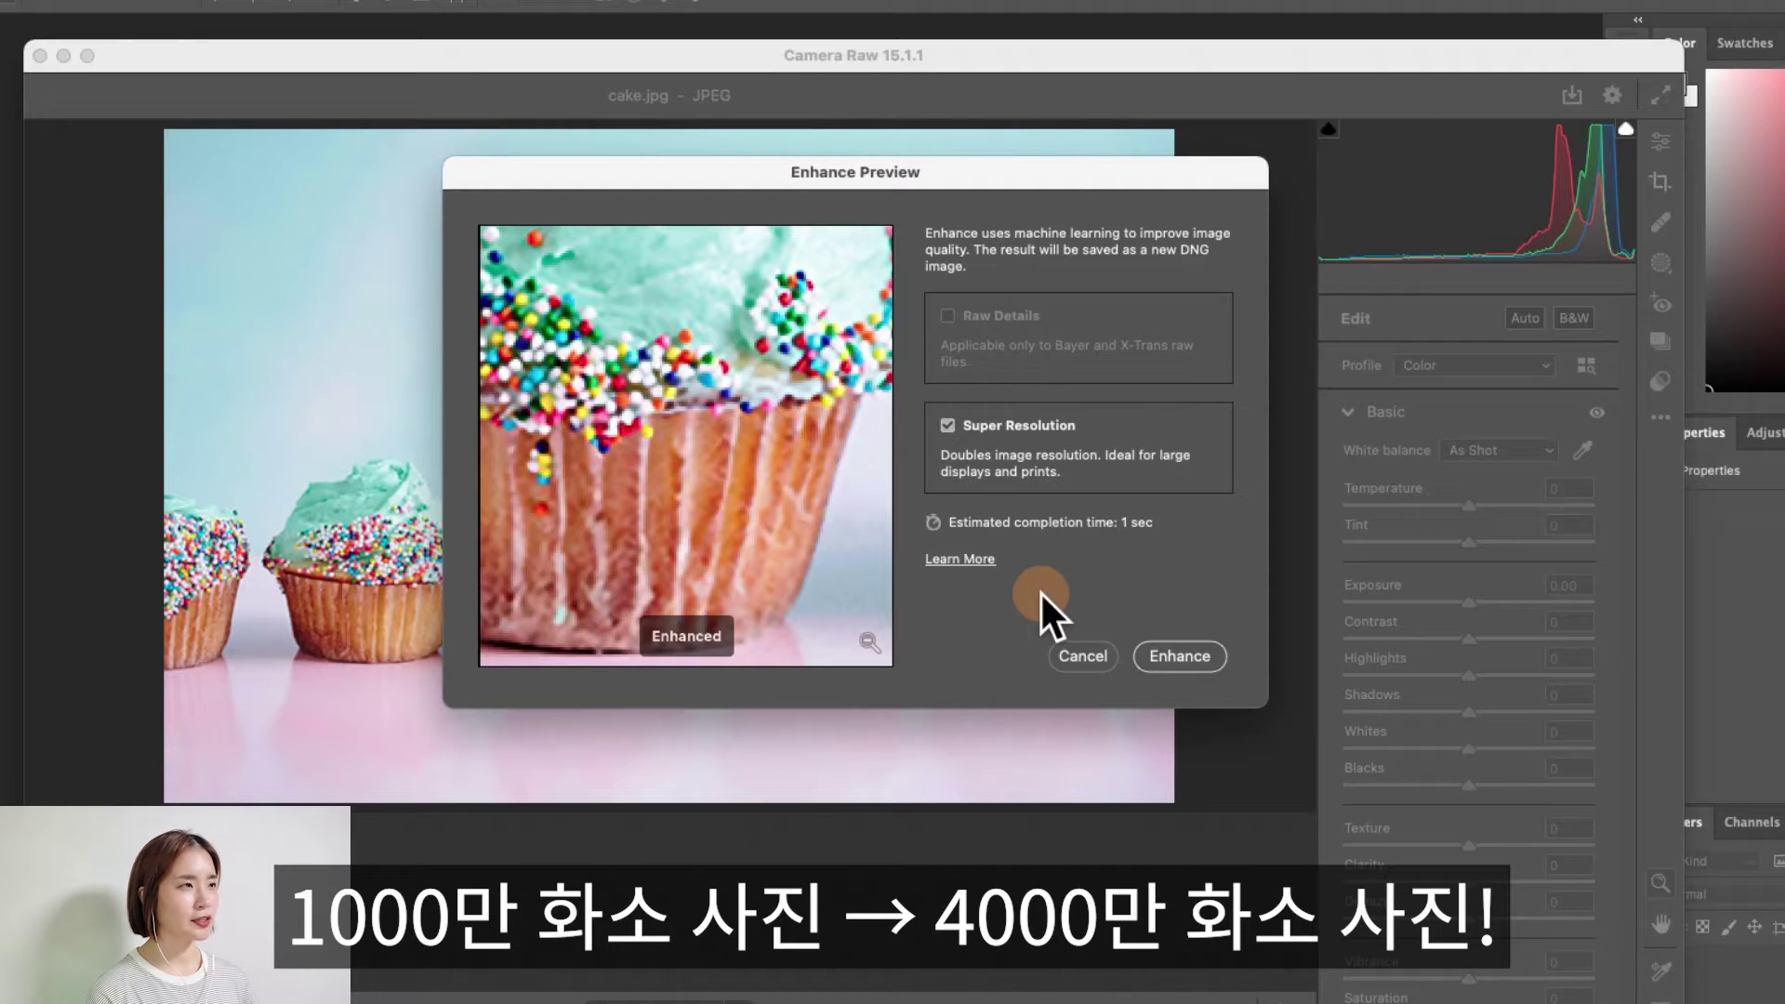
left_click(1173, 655)
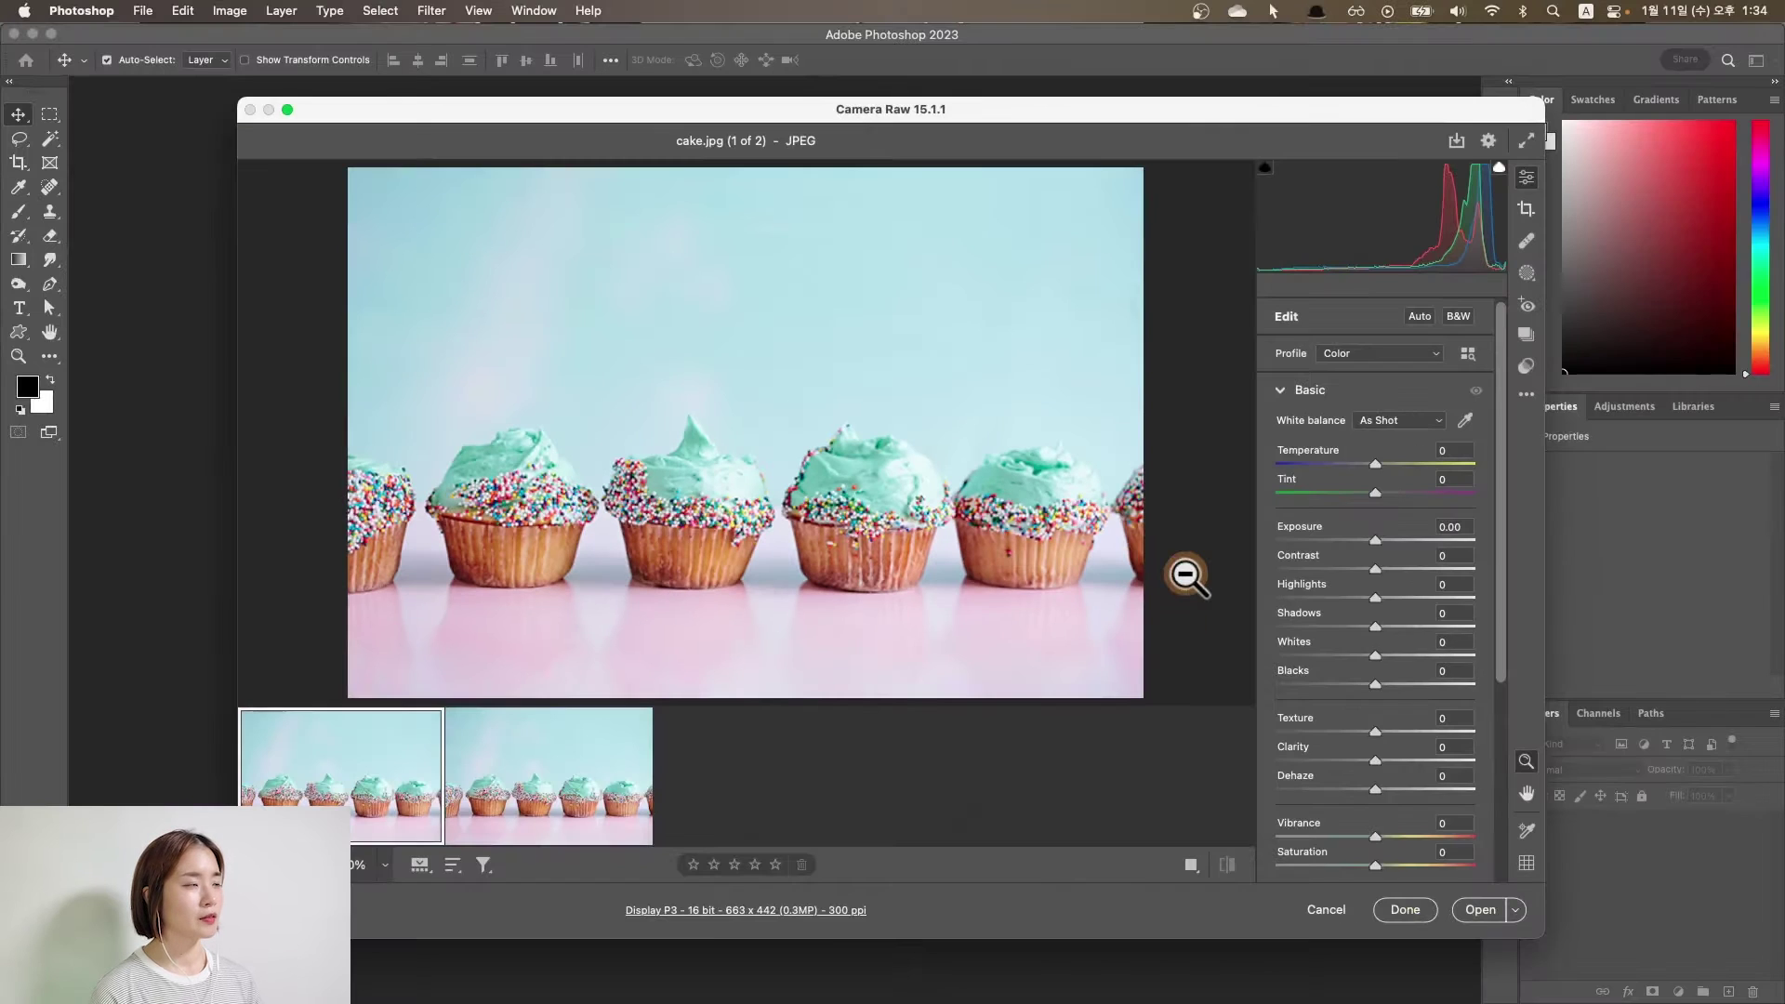
Open cake.jpg from Camera Raw, then drag cake-Enhanced.dng from Finder into Photoshop
left_click(1479, 911)
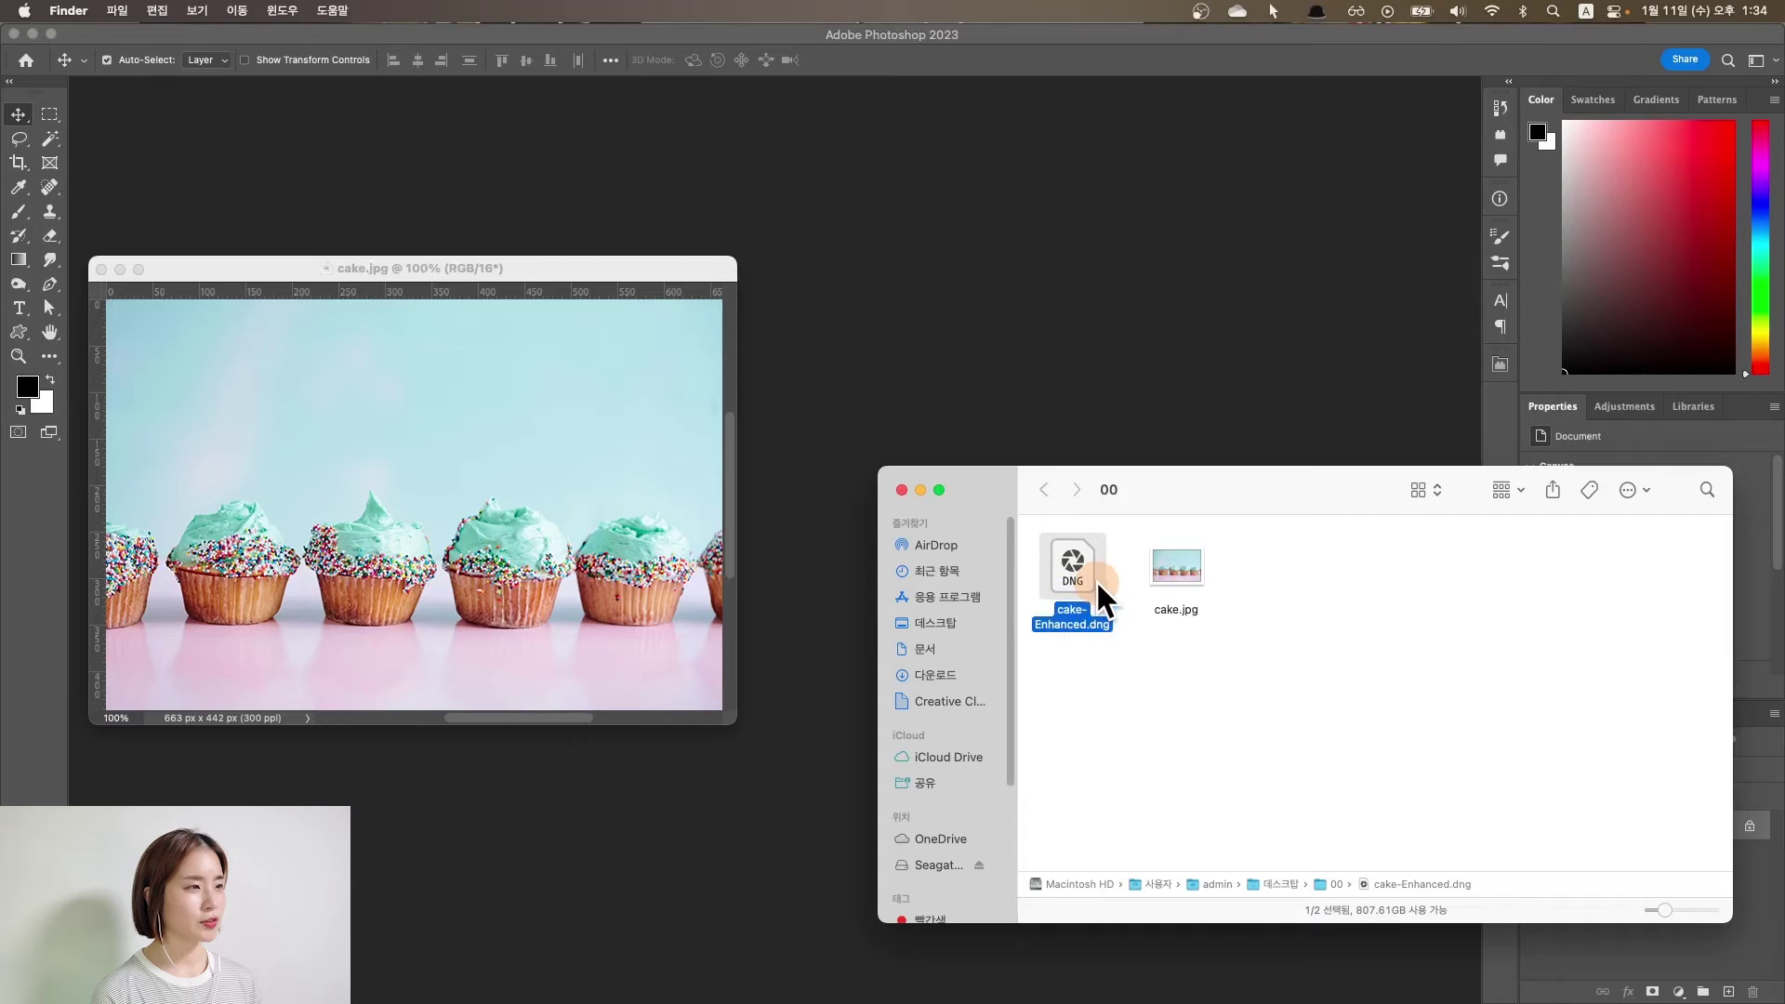
mouse_move(1142, 662)
left_mouse_down()
mouse_move(1069, 370)
mouse_move(1033, 376)
left_mouse_up()
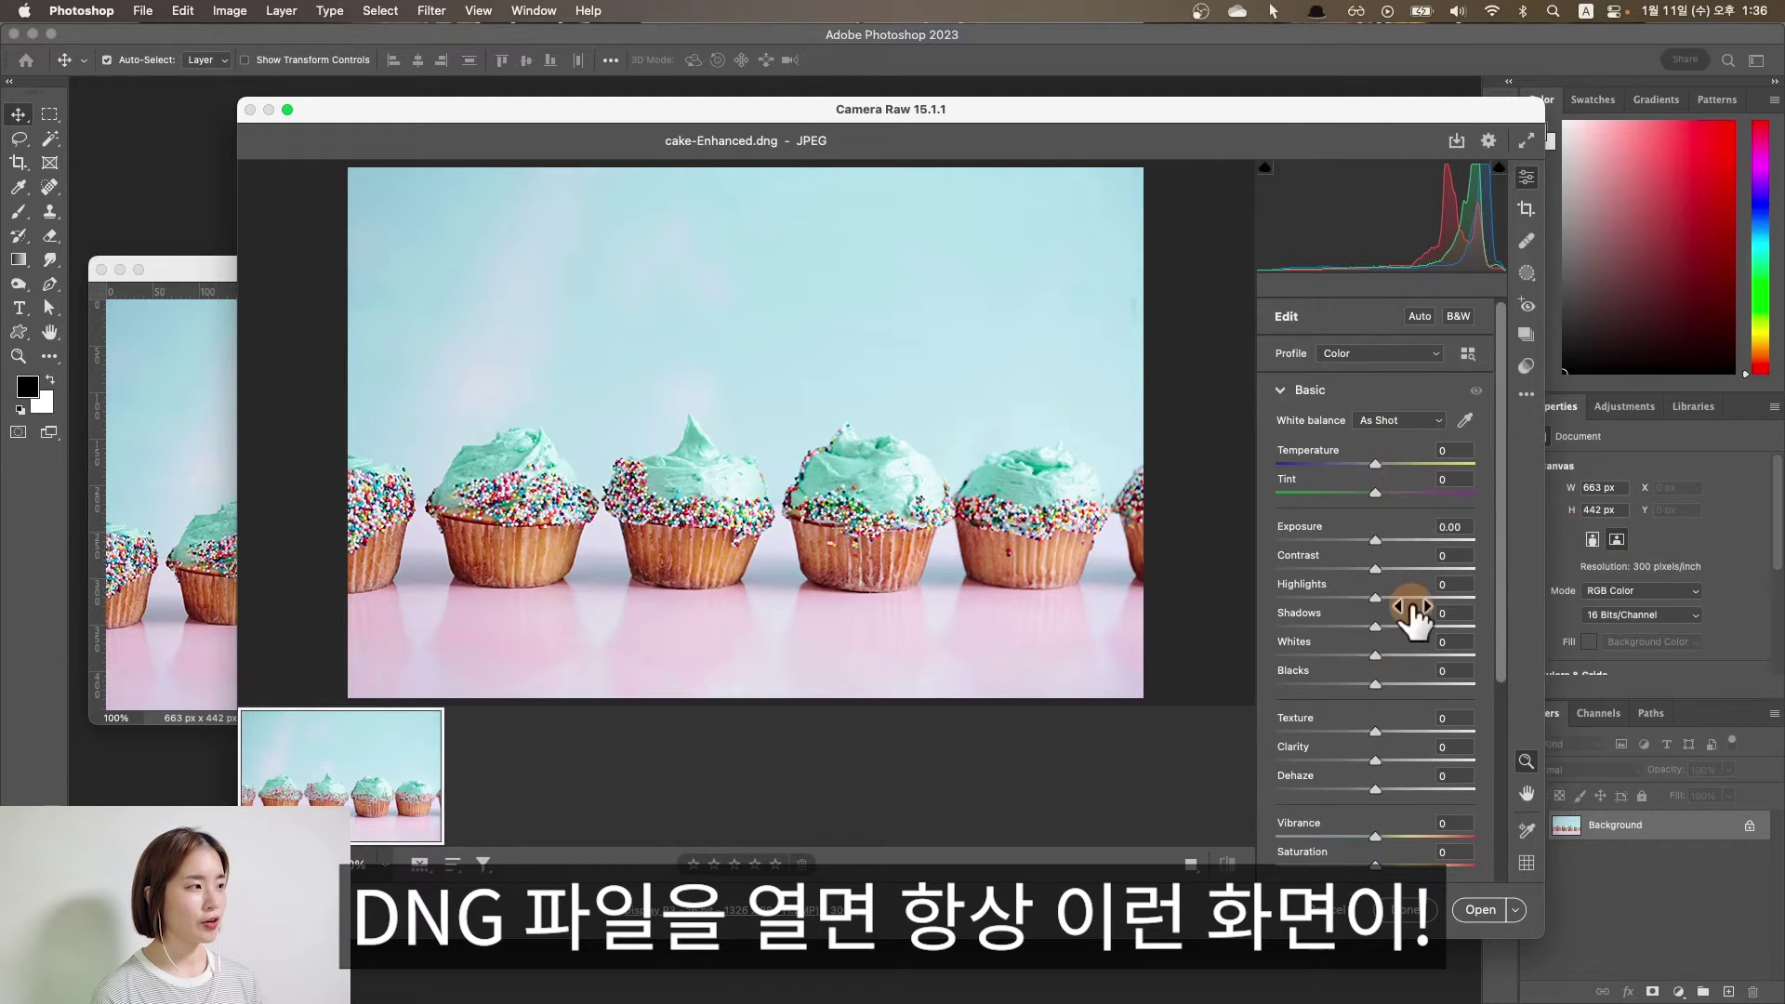
Open cake-Enhanced.dng as a 1326 x 884 px document and arrange both windows
left_click(1470, 909)
left_click_drag(729, 110, 761, 111)
mouse_move(383, 267)
left_mouse_down()
mouse_move(433, 273)
mouse_move(385, 273)
left_mouse_up()
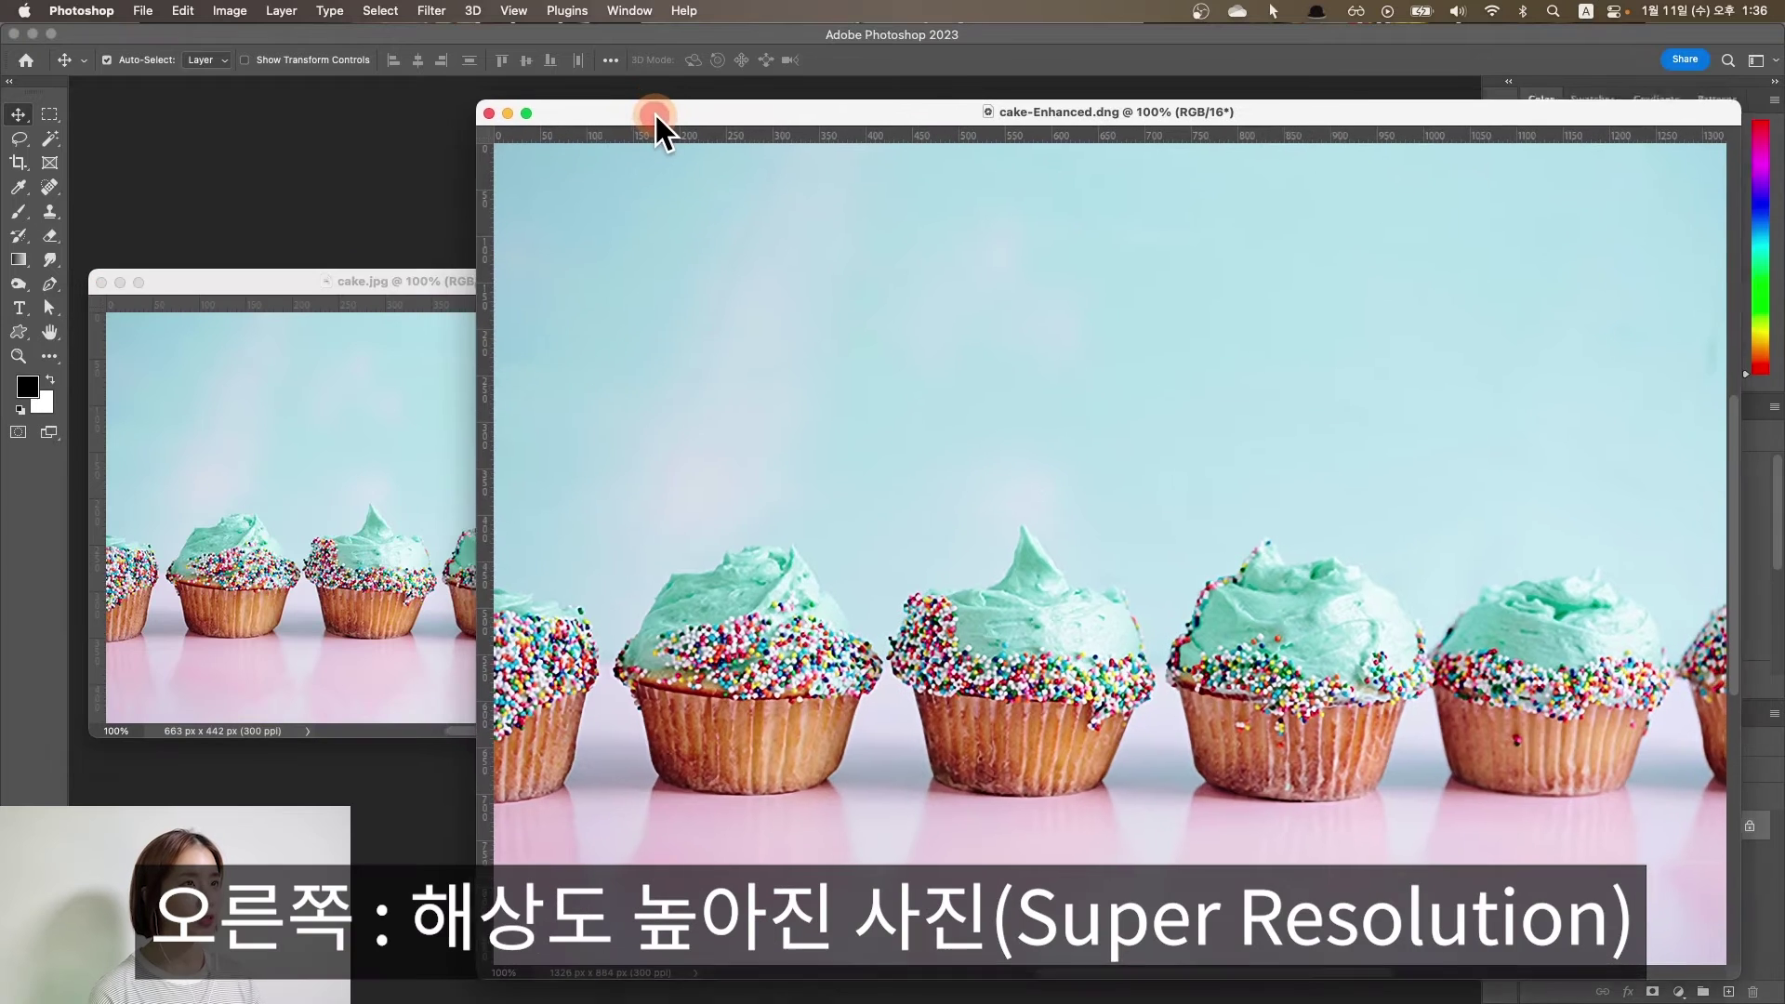
Drag the original cake.jpg into cake-Enhanced.dng as Layer 1 above the enhanced photo
left_click_drag(659, 112, 638, 108)
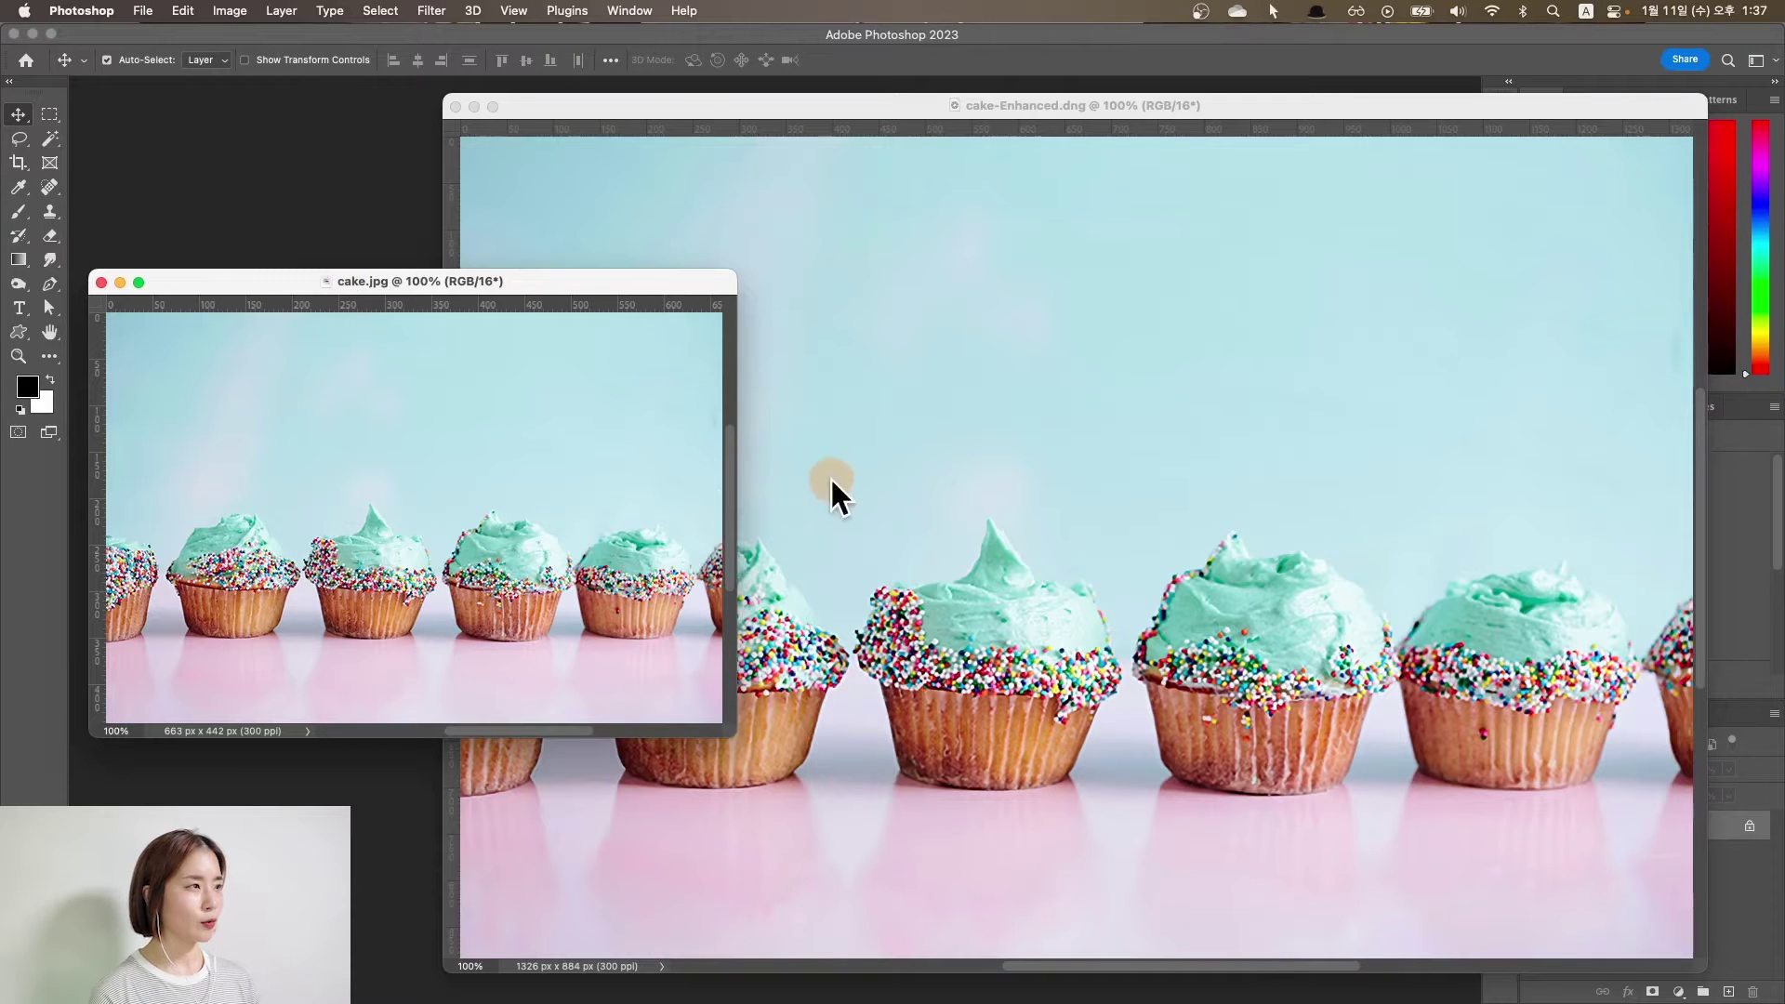
left_click_drag(588, 449, 587, 418)
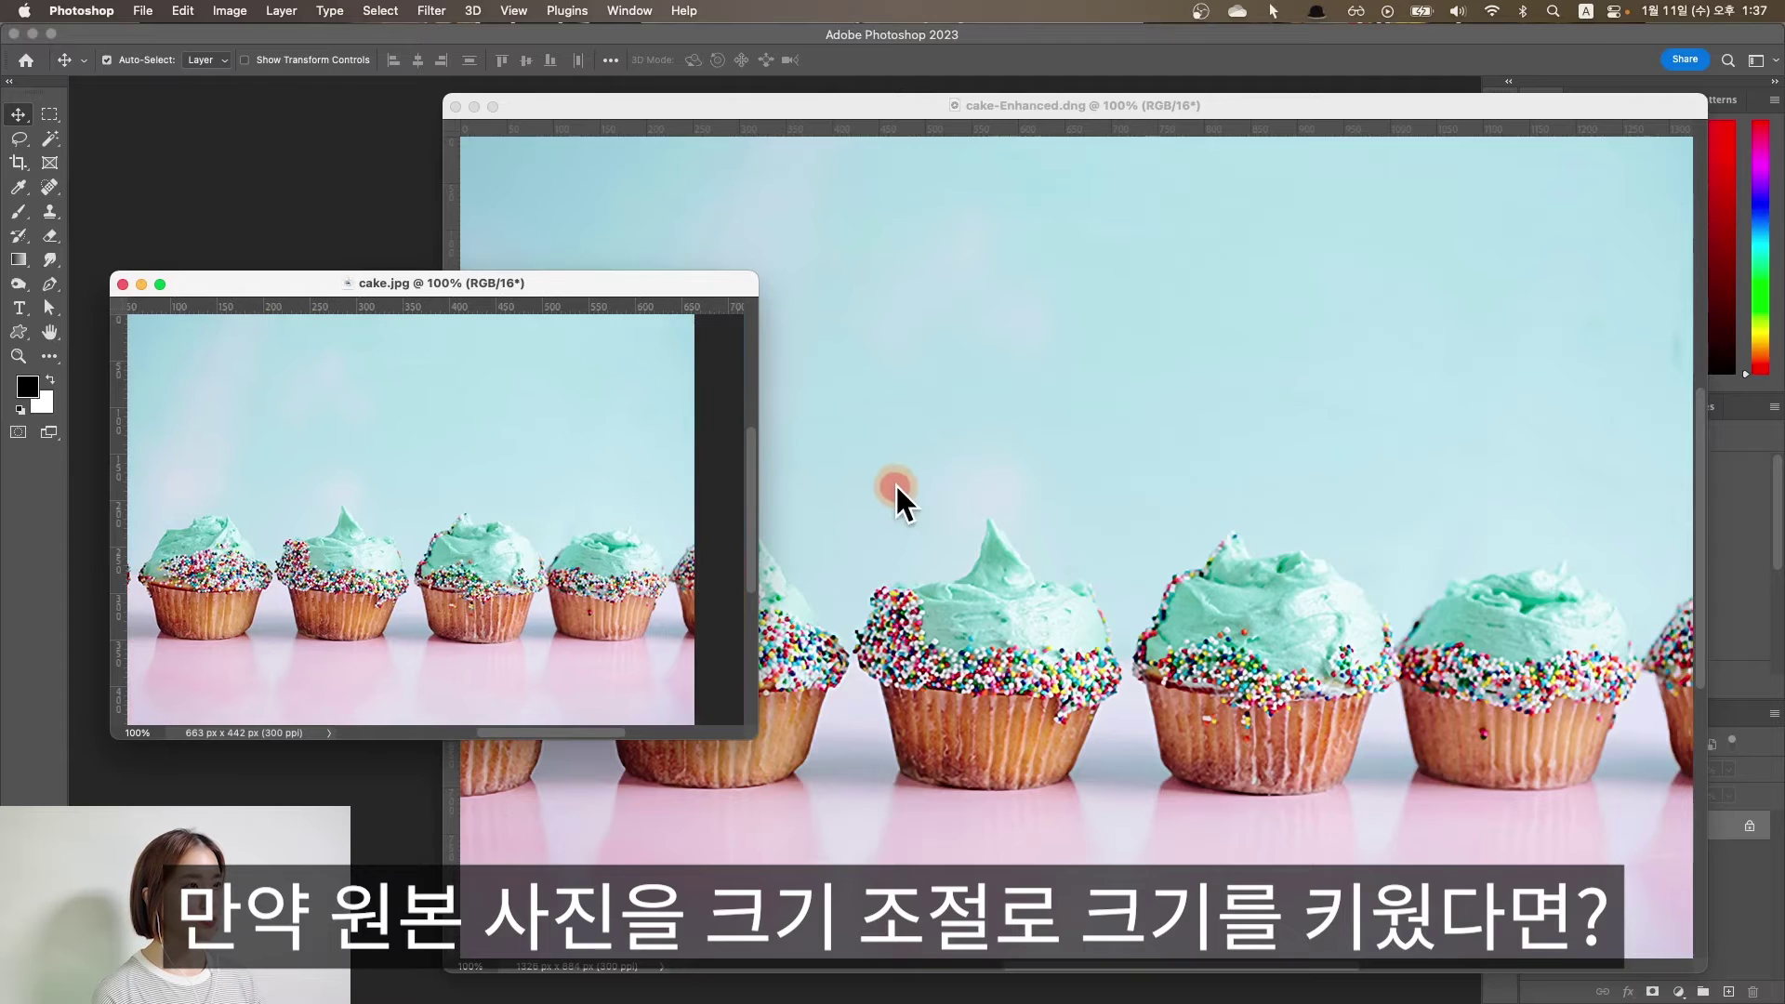
left_click_drag(512, 459, 983, 543)
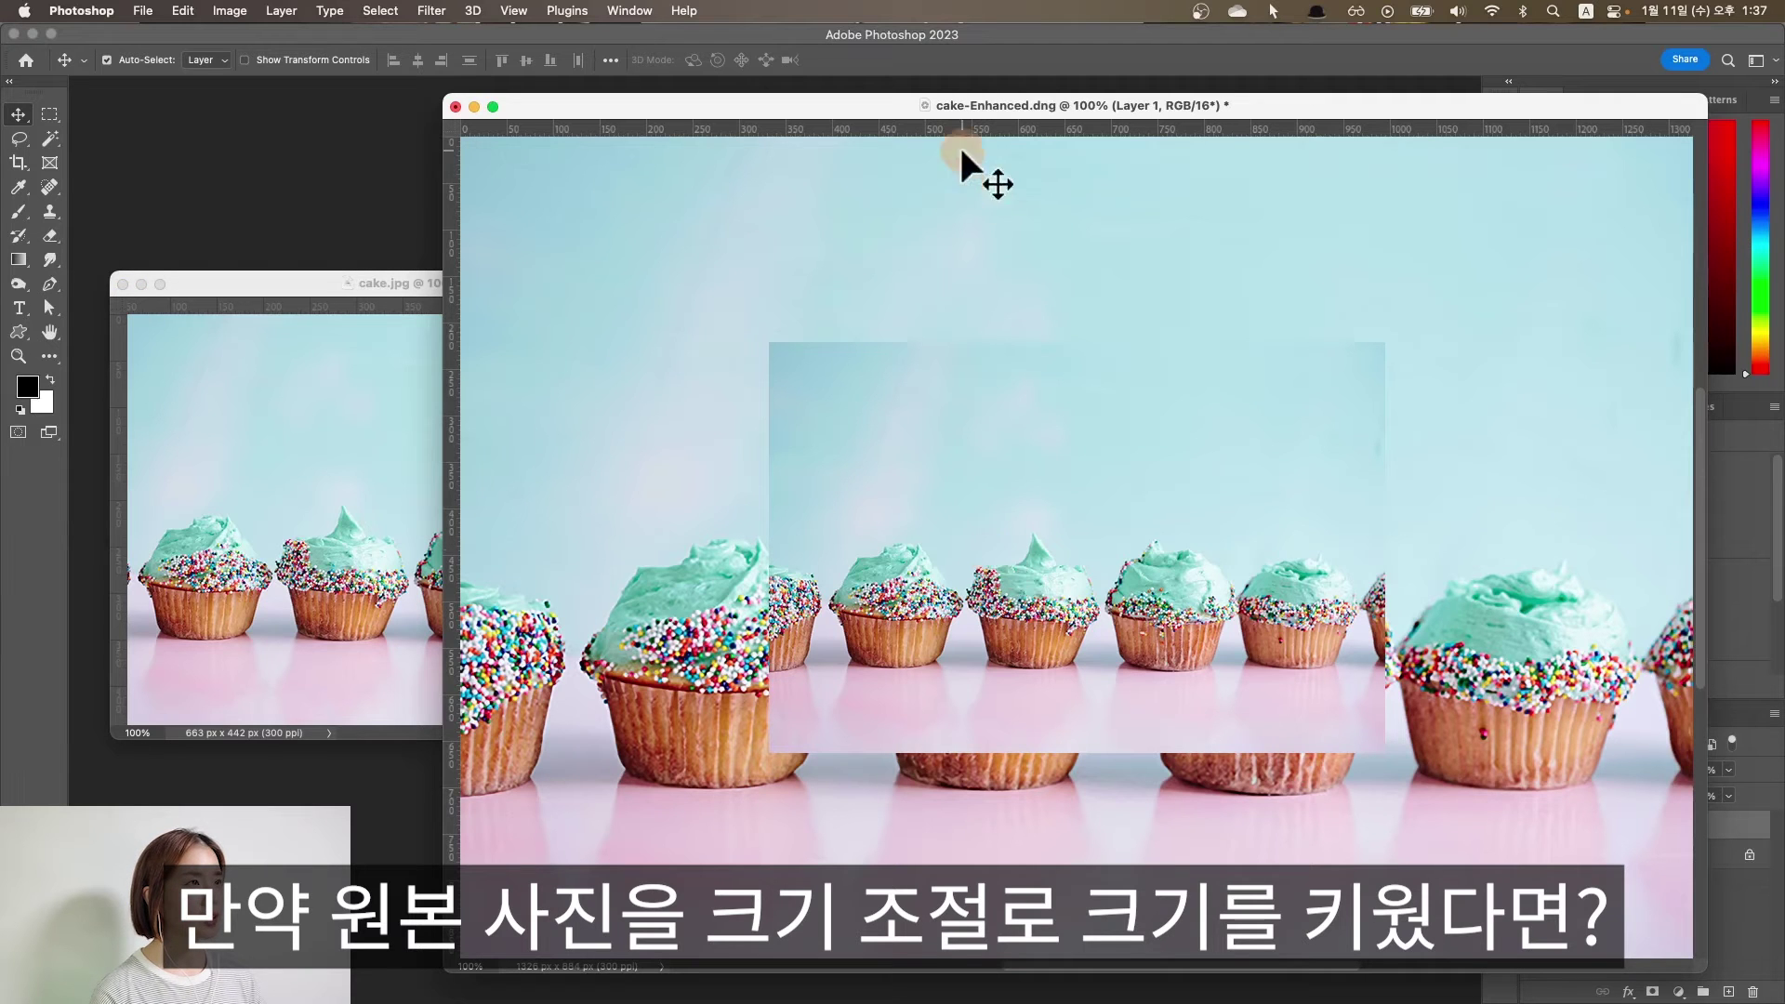
Convert the locked Background into a layer named 'Super Resolution'
left_click_drag(1095, 107, 943, 108)
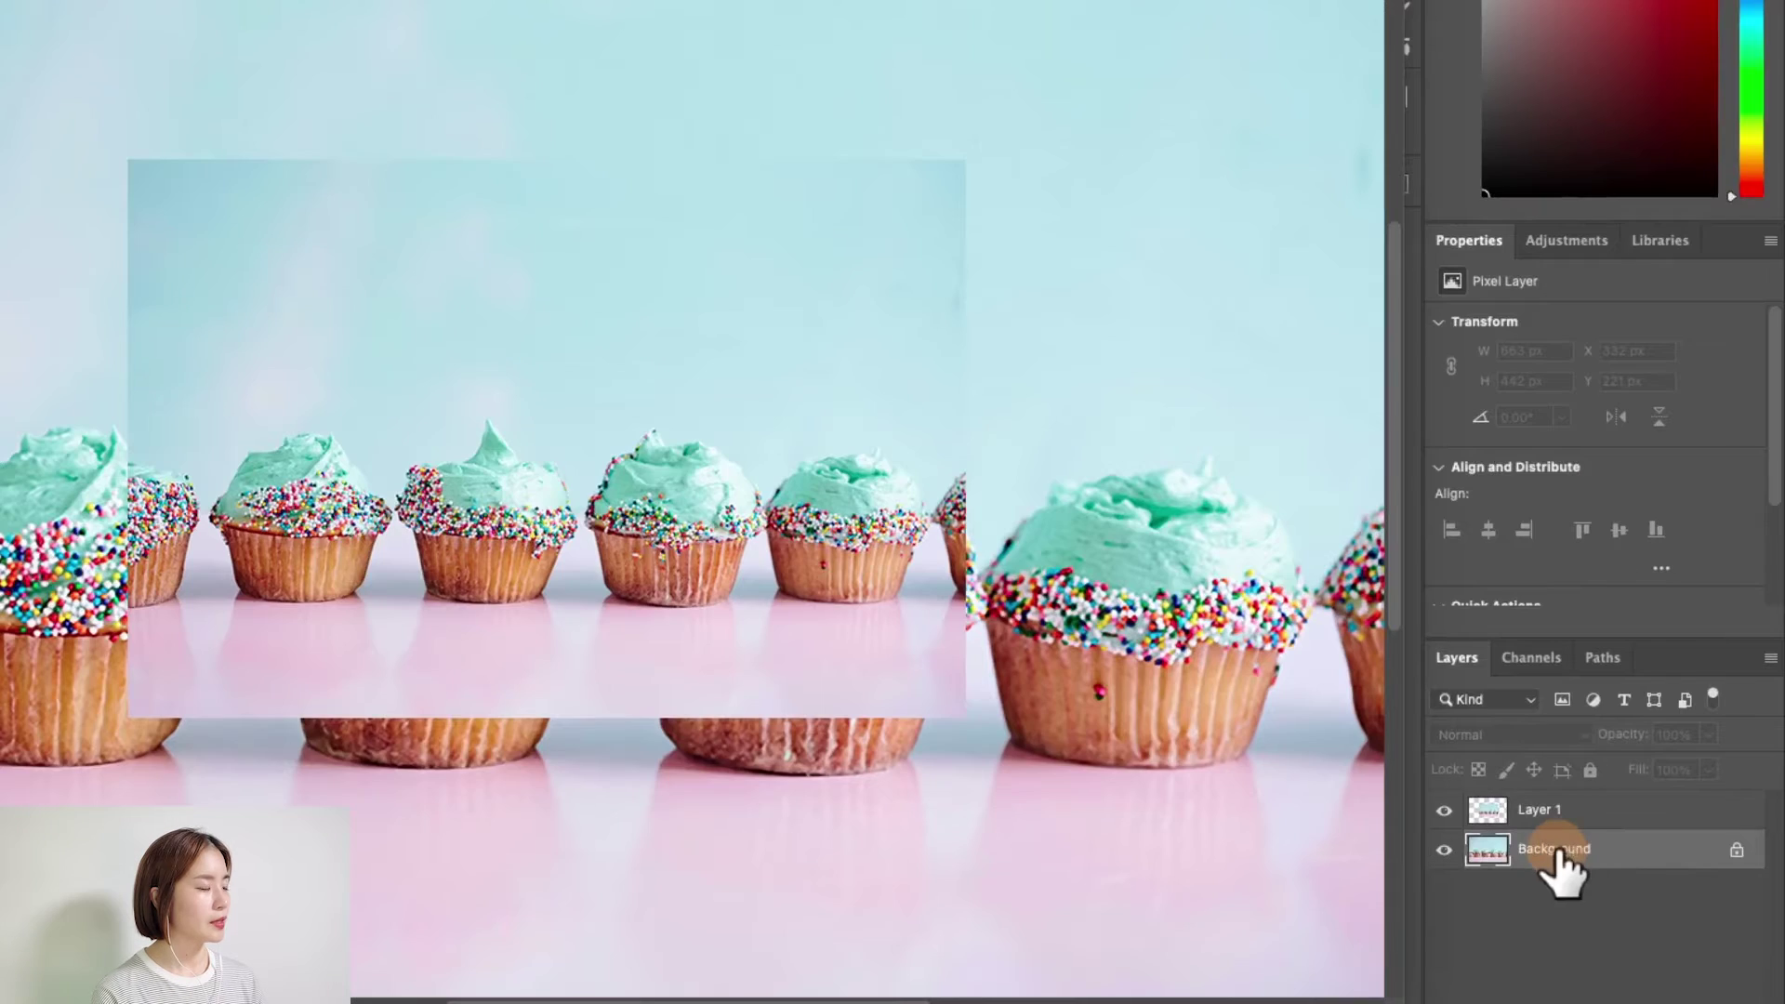
double_click(1558, 850)
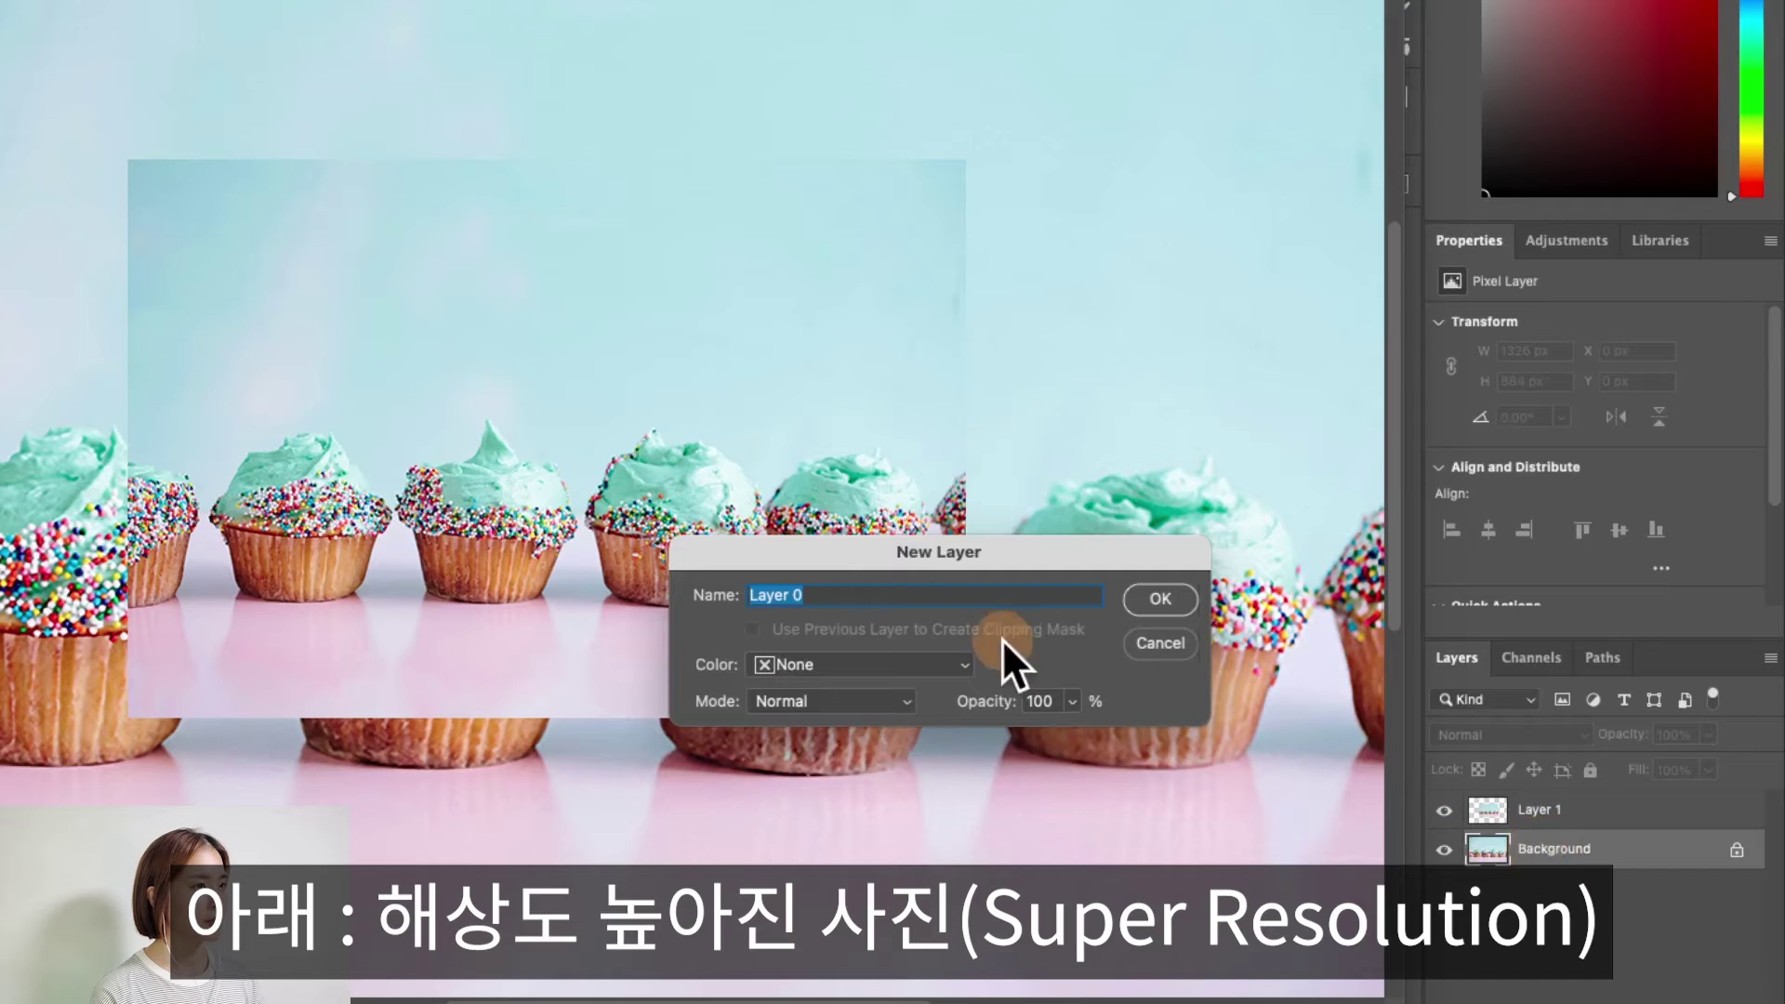
type("Super Resolution")
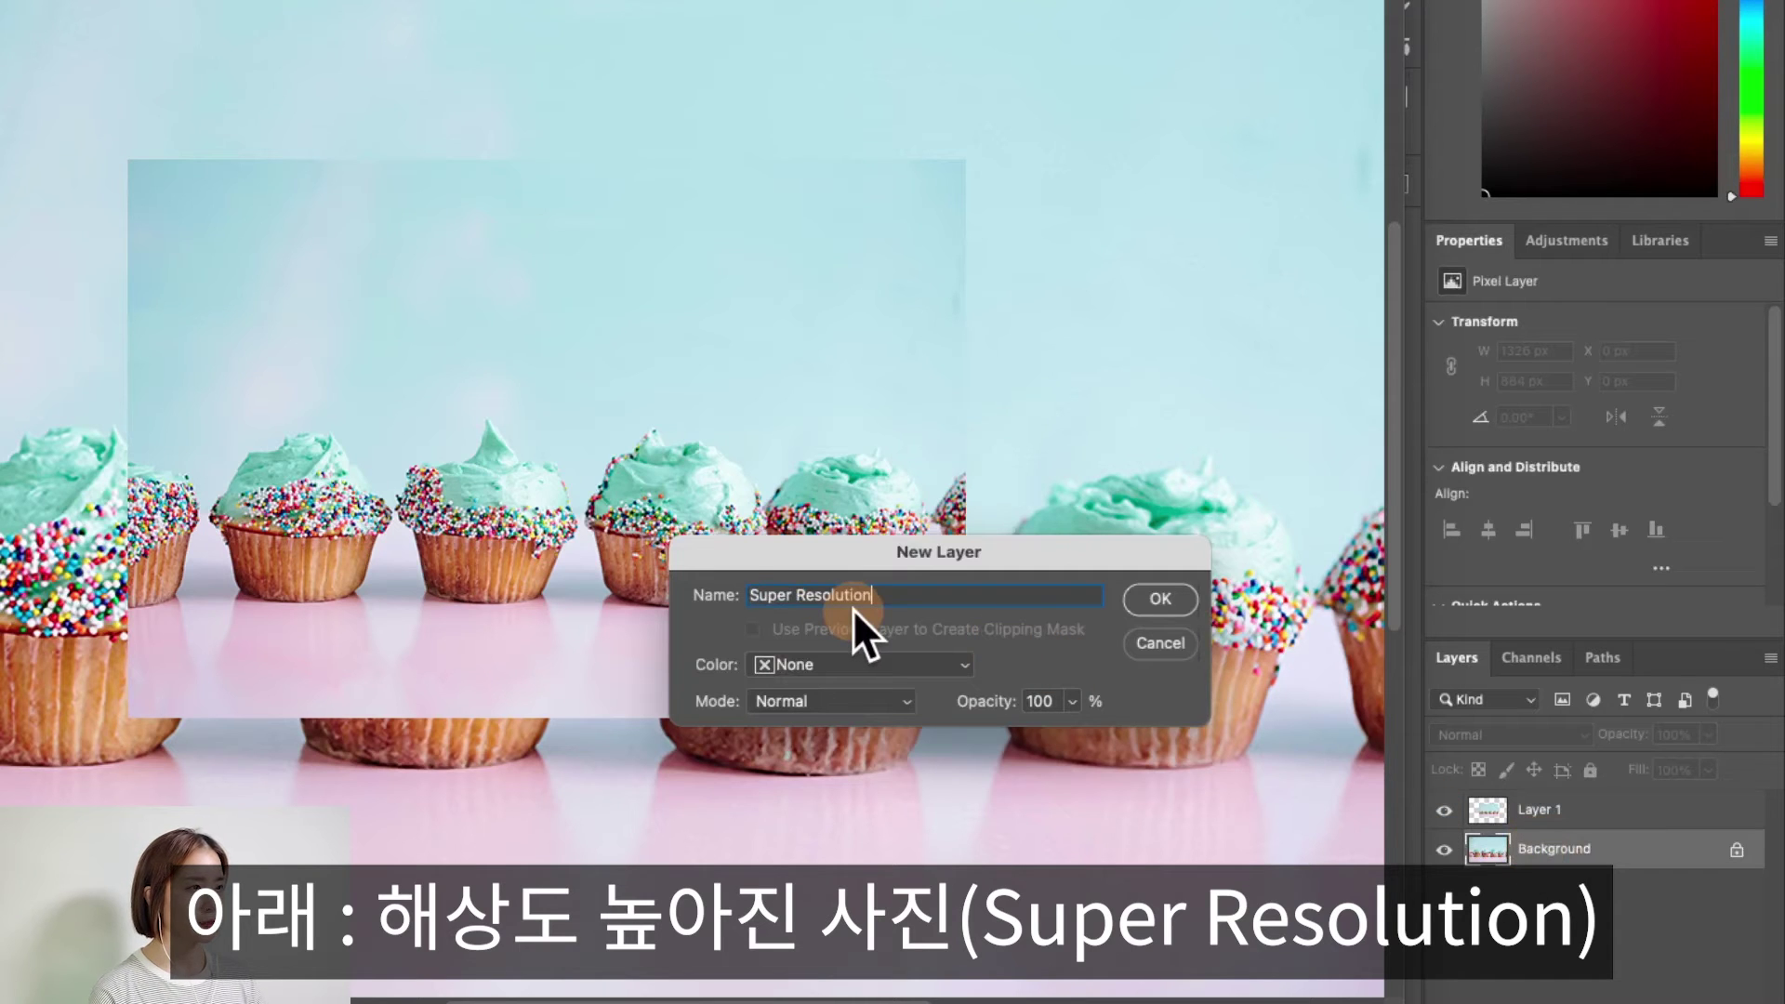
key("Return")
Rename Layer 1 to '원본'
double_click(1532, 810)
type("원본")
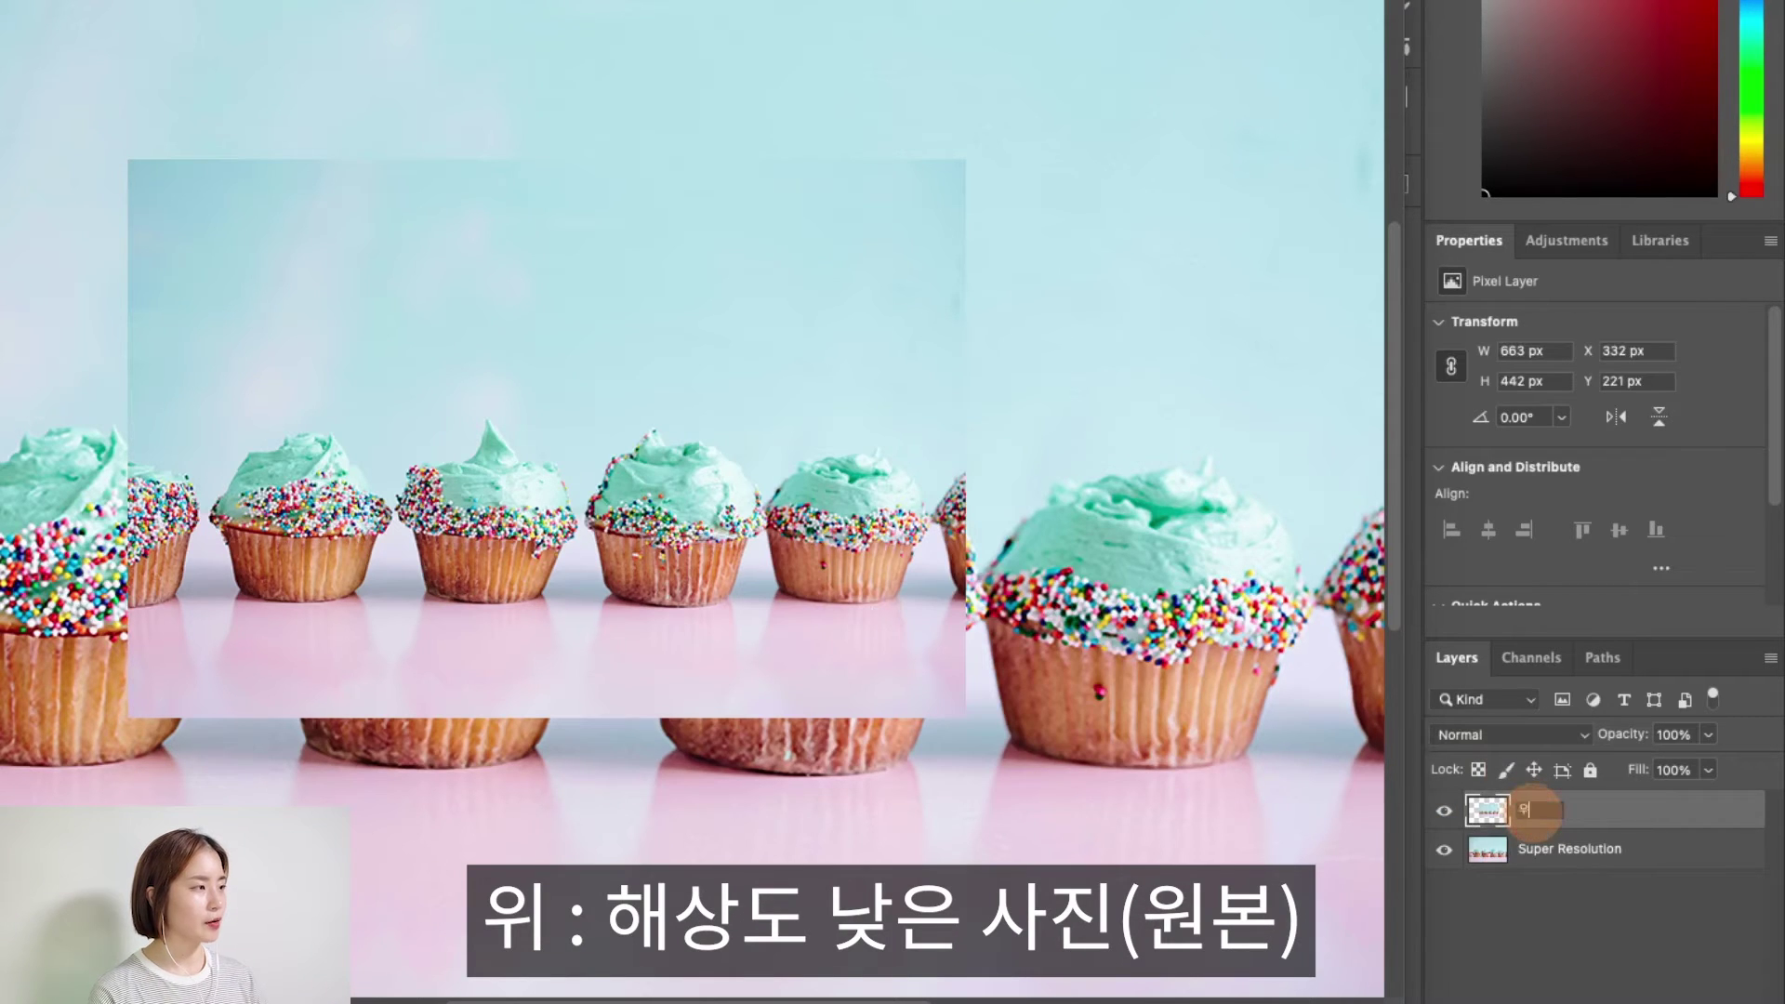
key("Return")
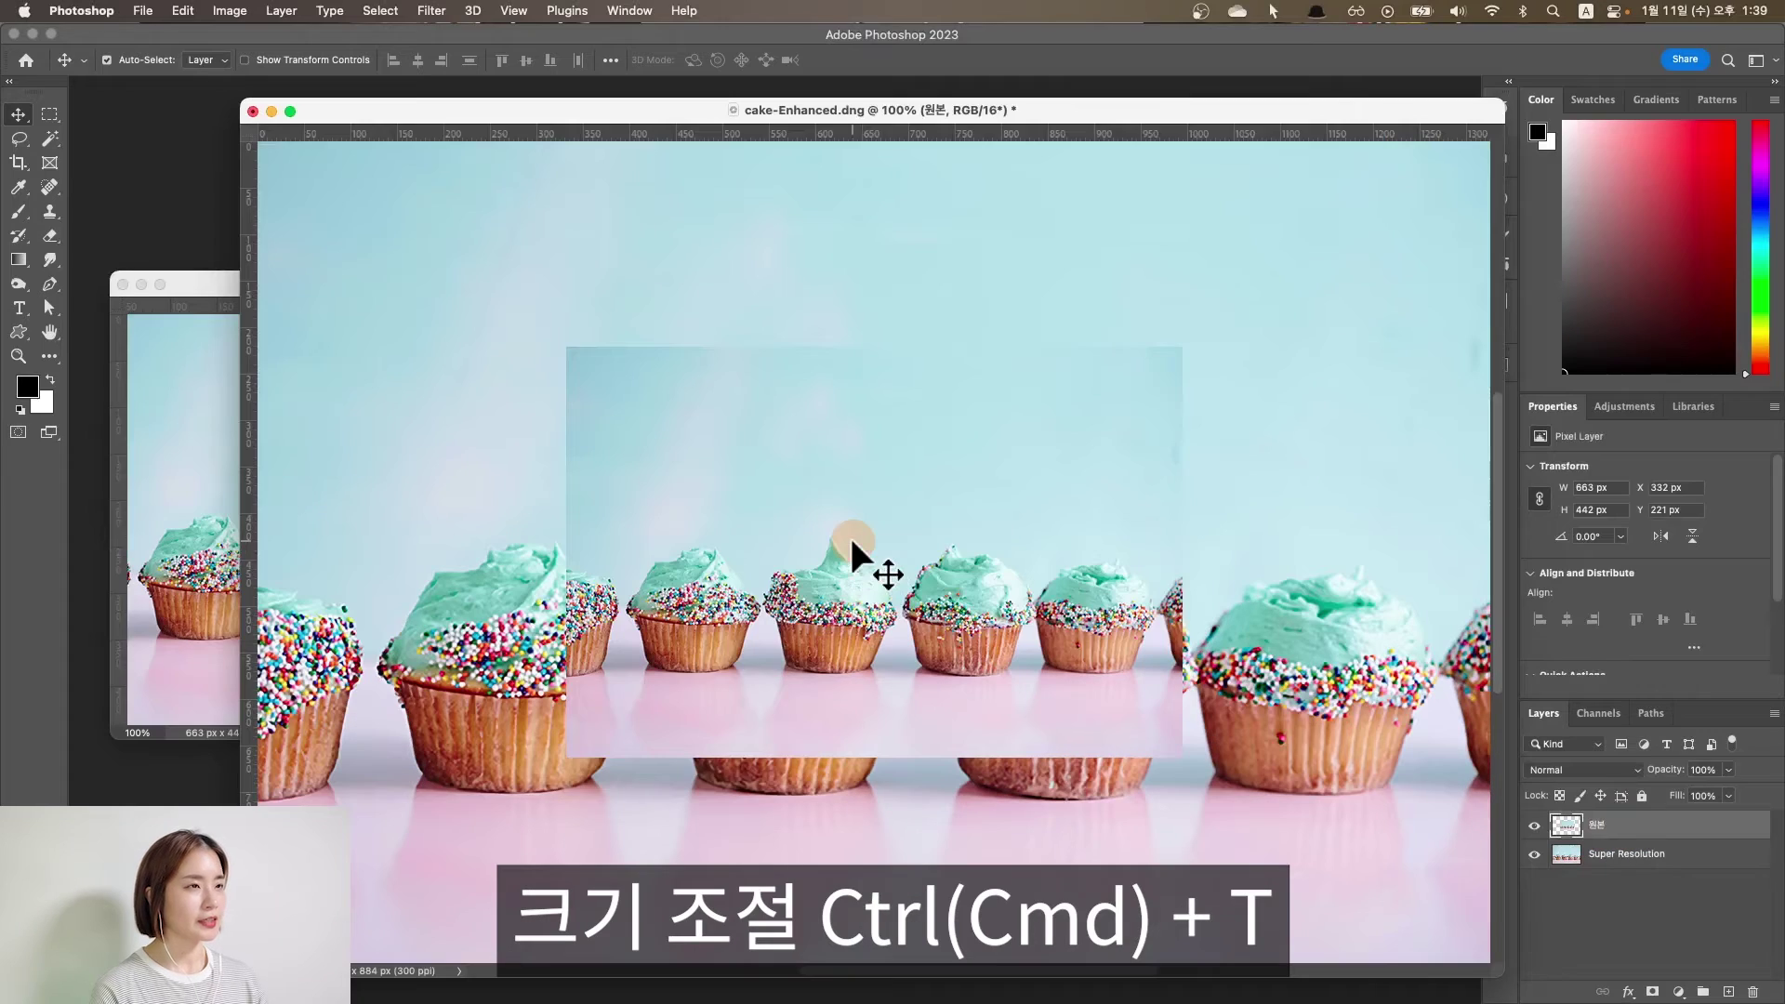
Free-transform the 원본 layer from its centre to about 201% so it fills the canvas
key("super")
key("ctrl+t")
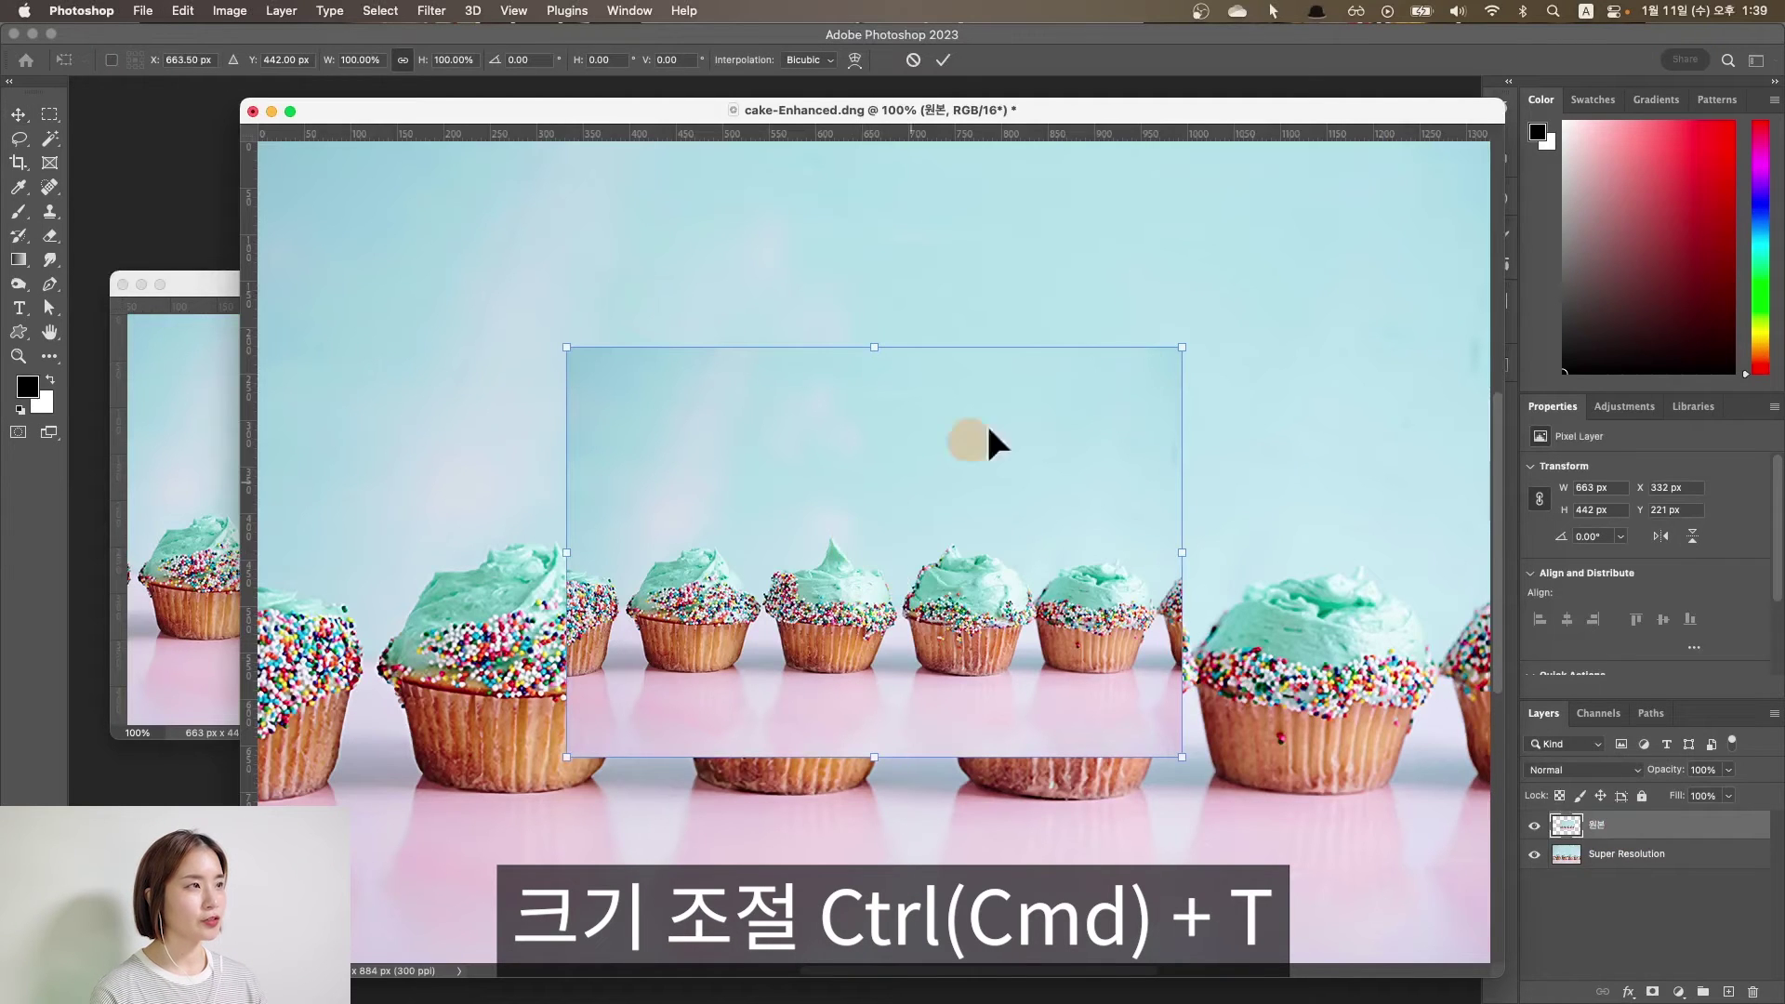
left_click_drag(1182, 347, 1484, 148)
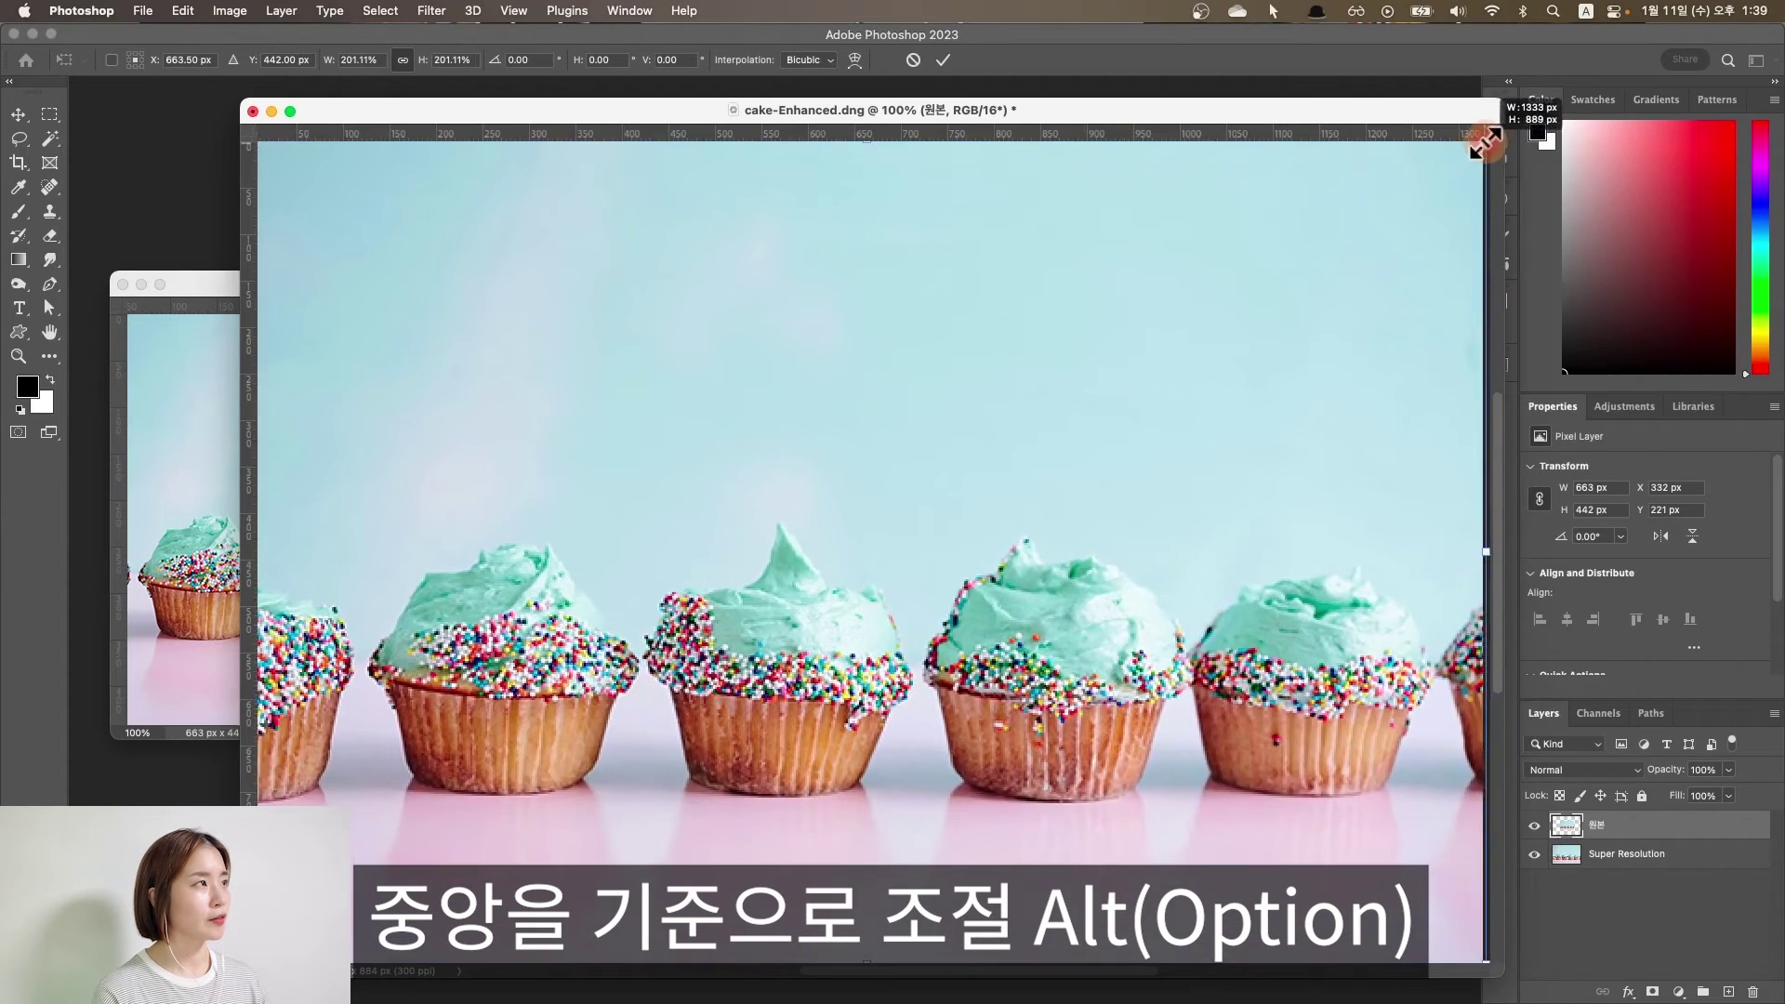
key("Return")
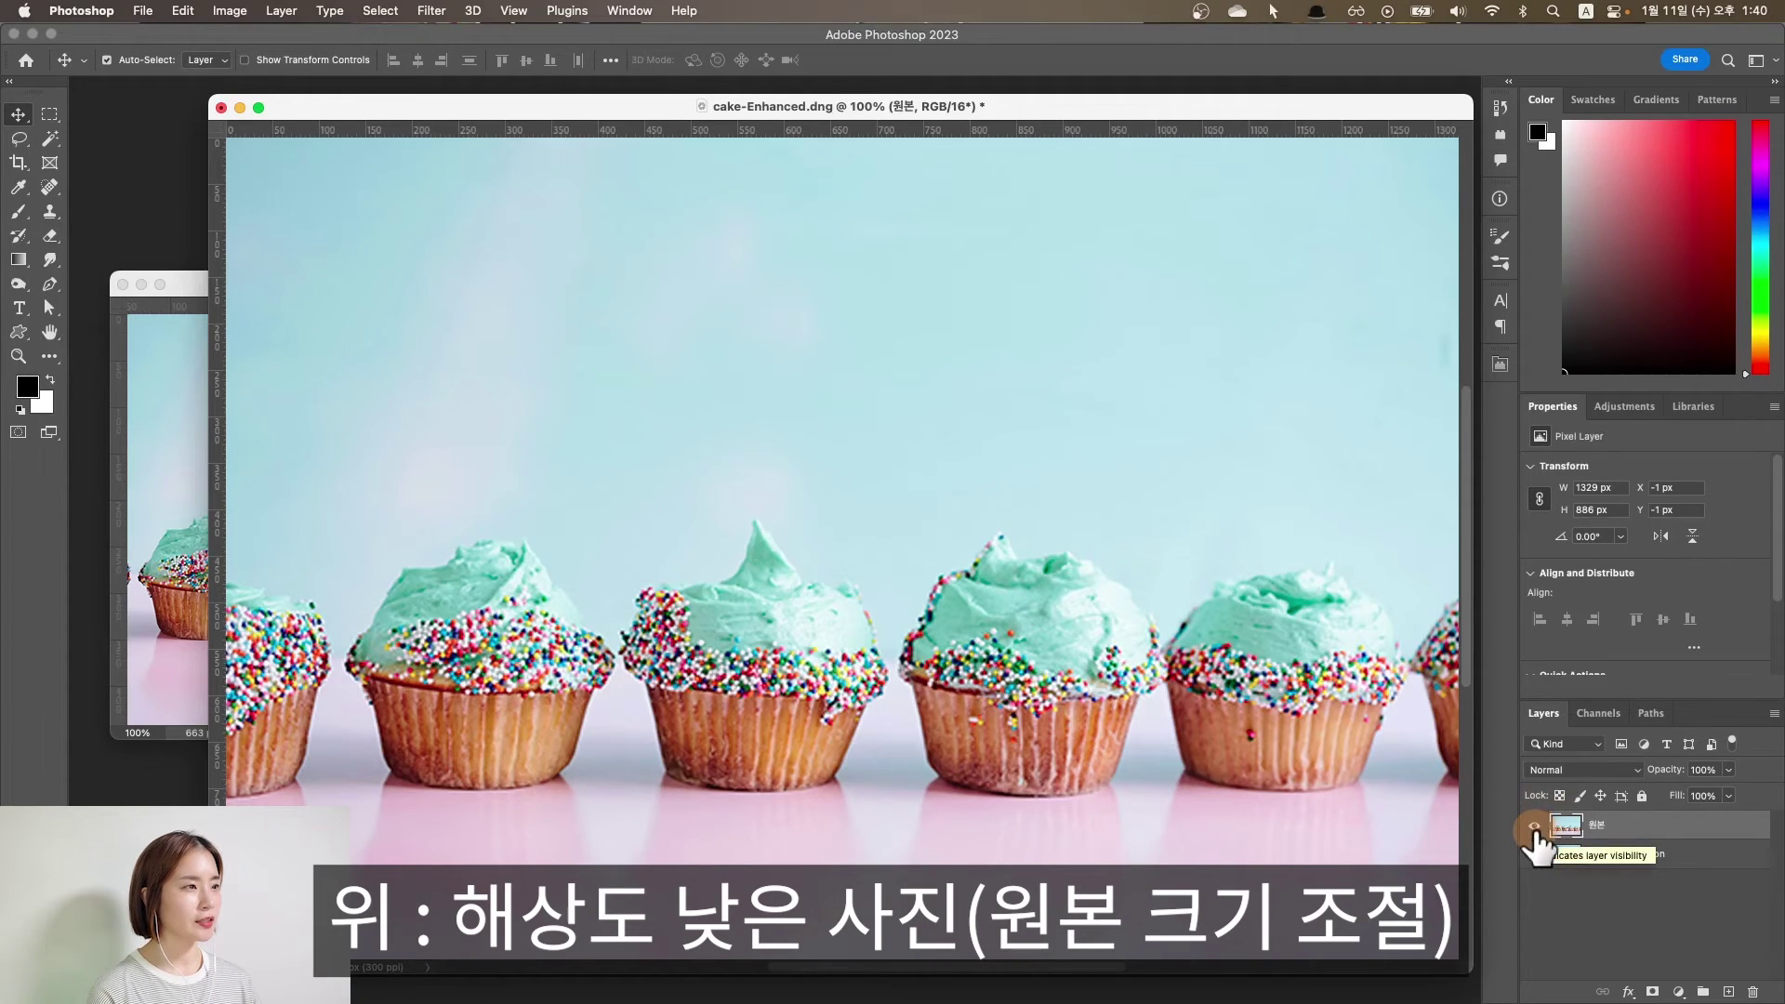
Toggle the 원본 layer's visibility to compare the original against Super Resolution
left_click(1534, 827)
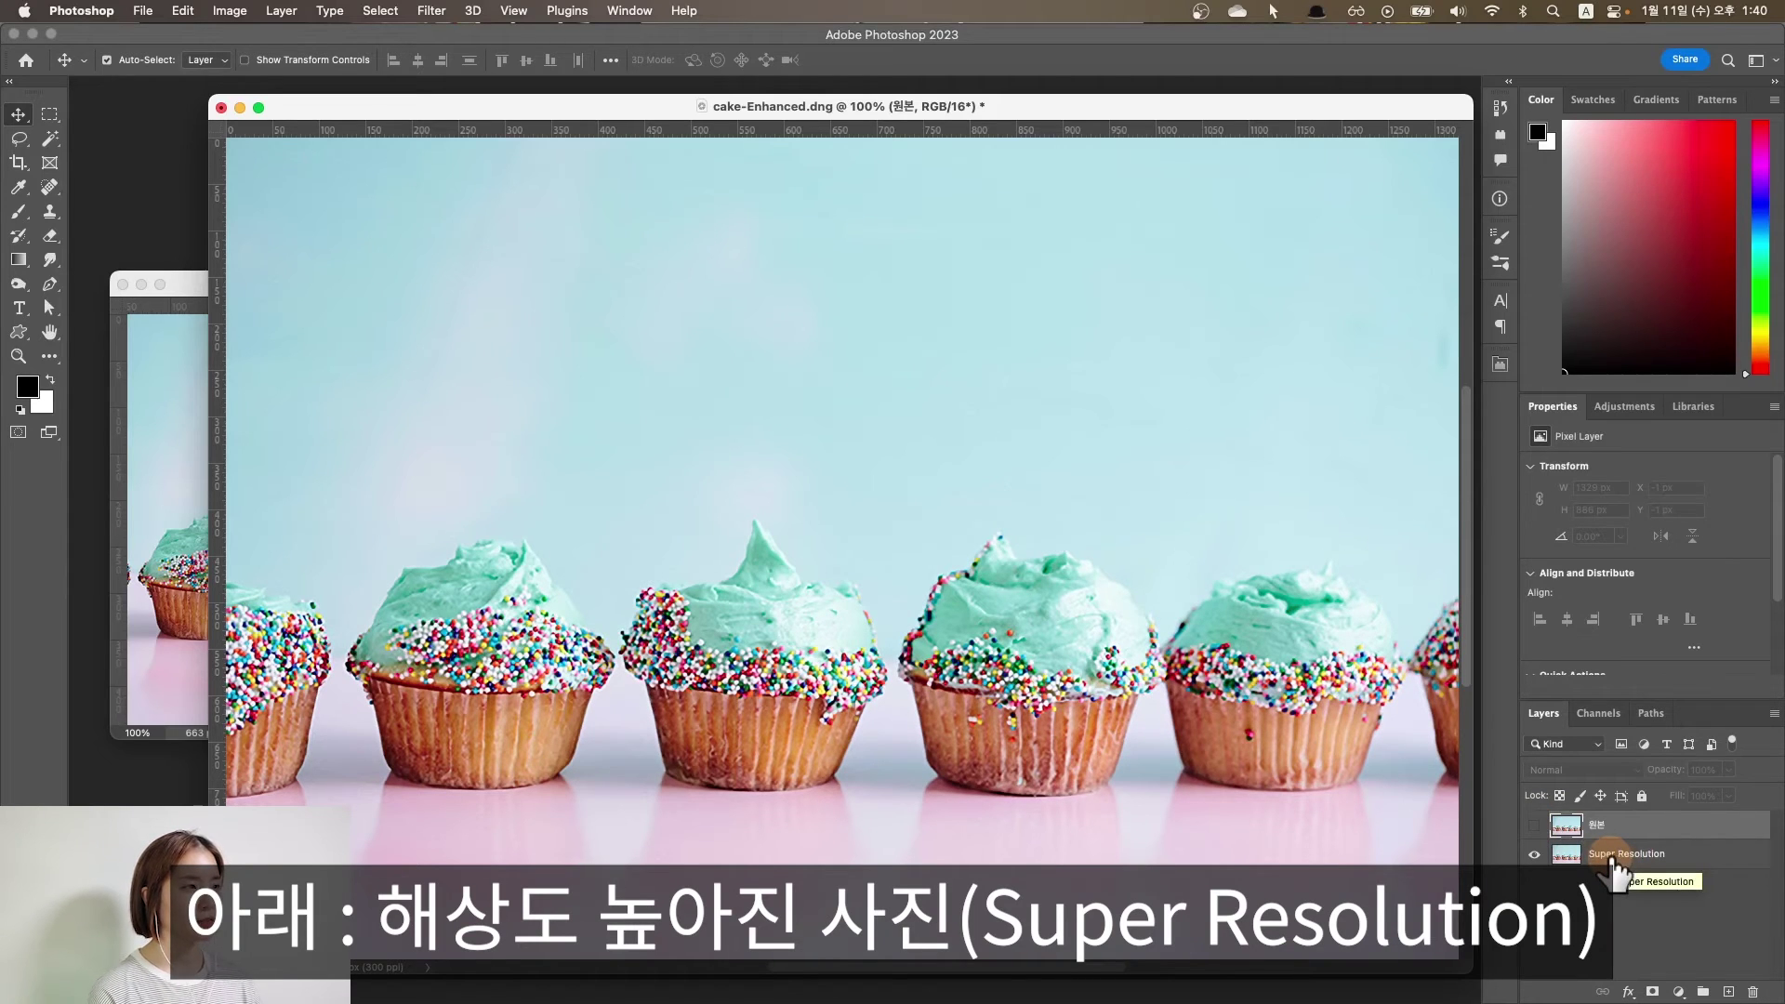
left_click(1533, 824)
left_click(1533, 825)
left_click(1534, 824)
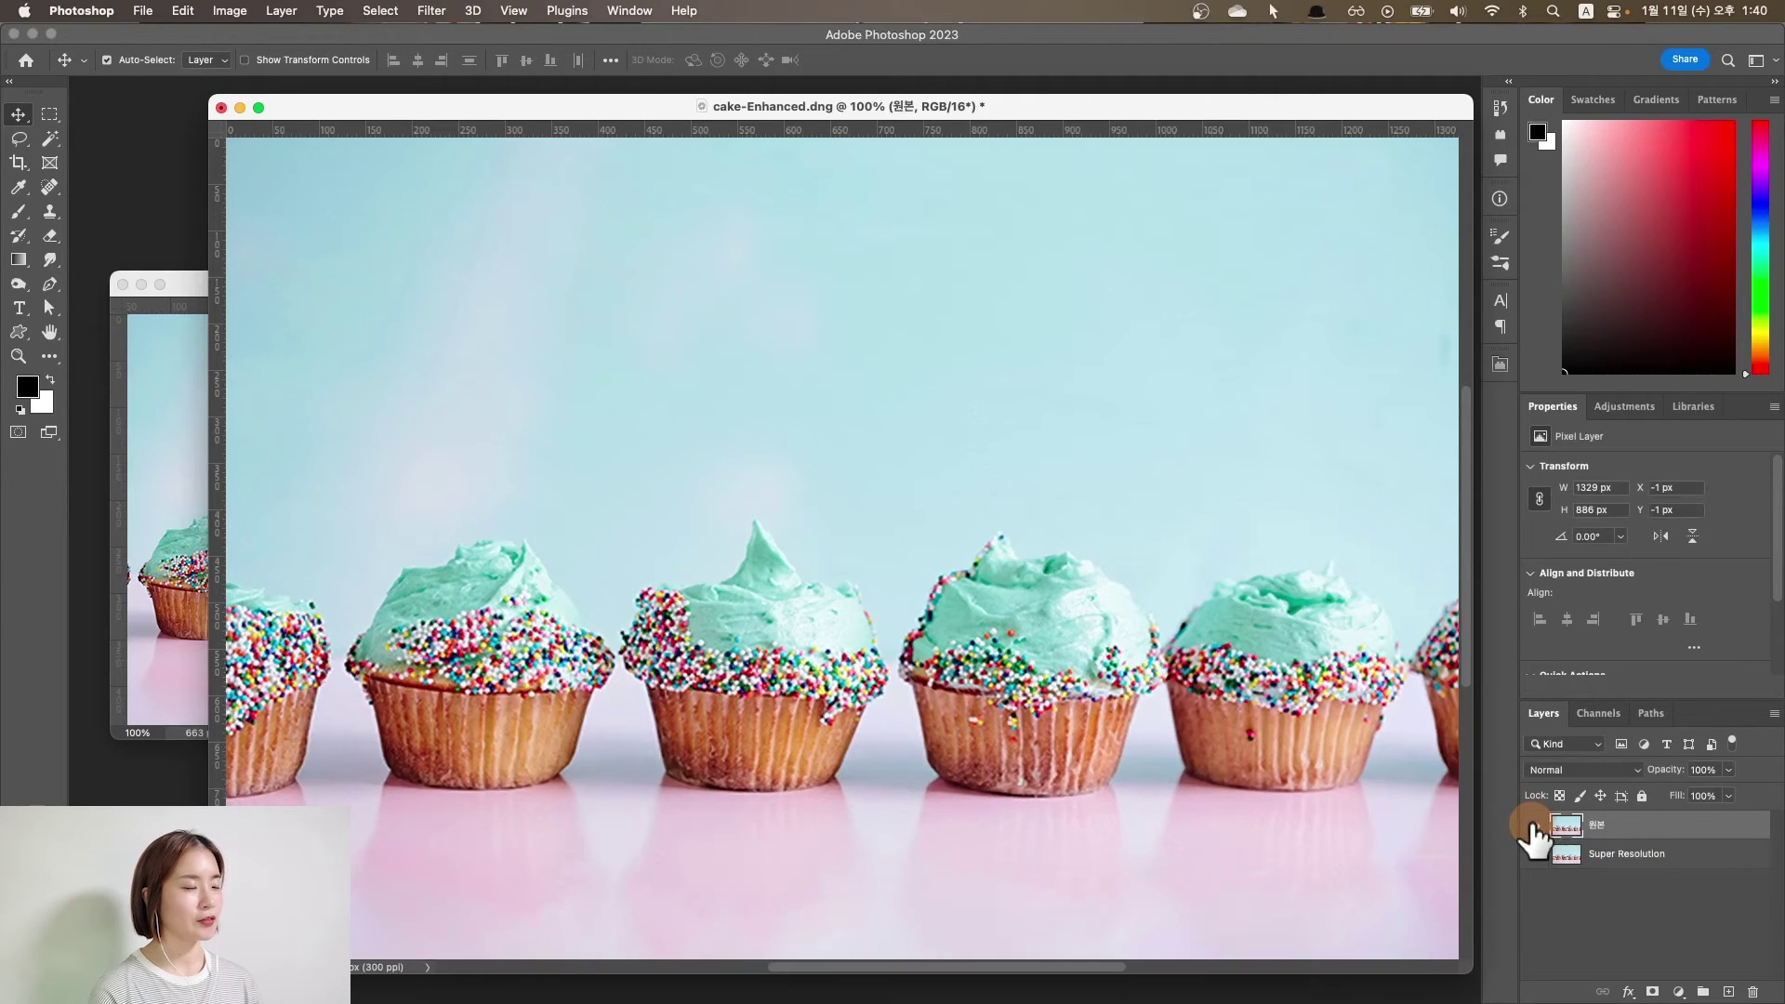
left_click(1534, 824)
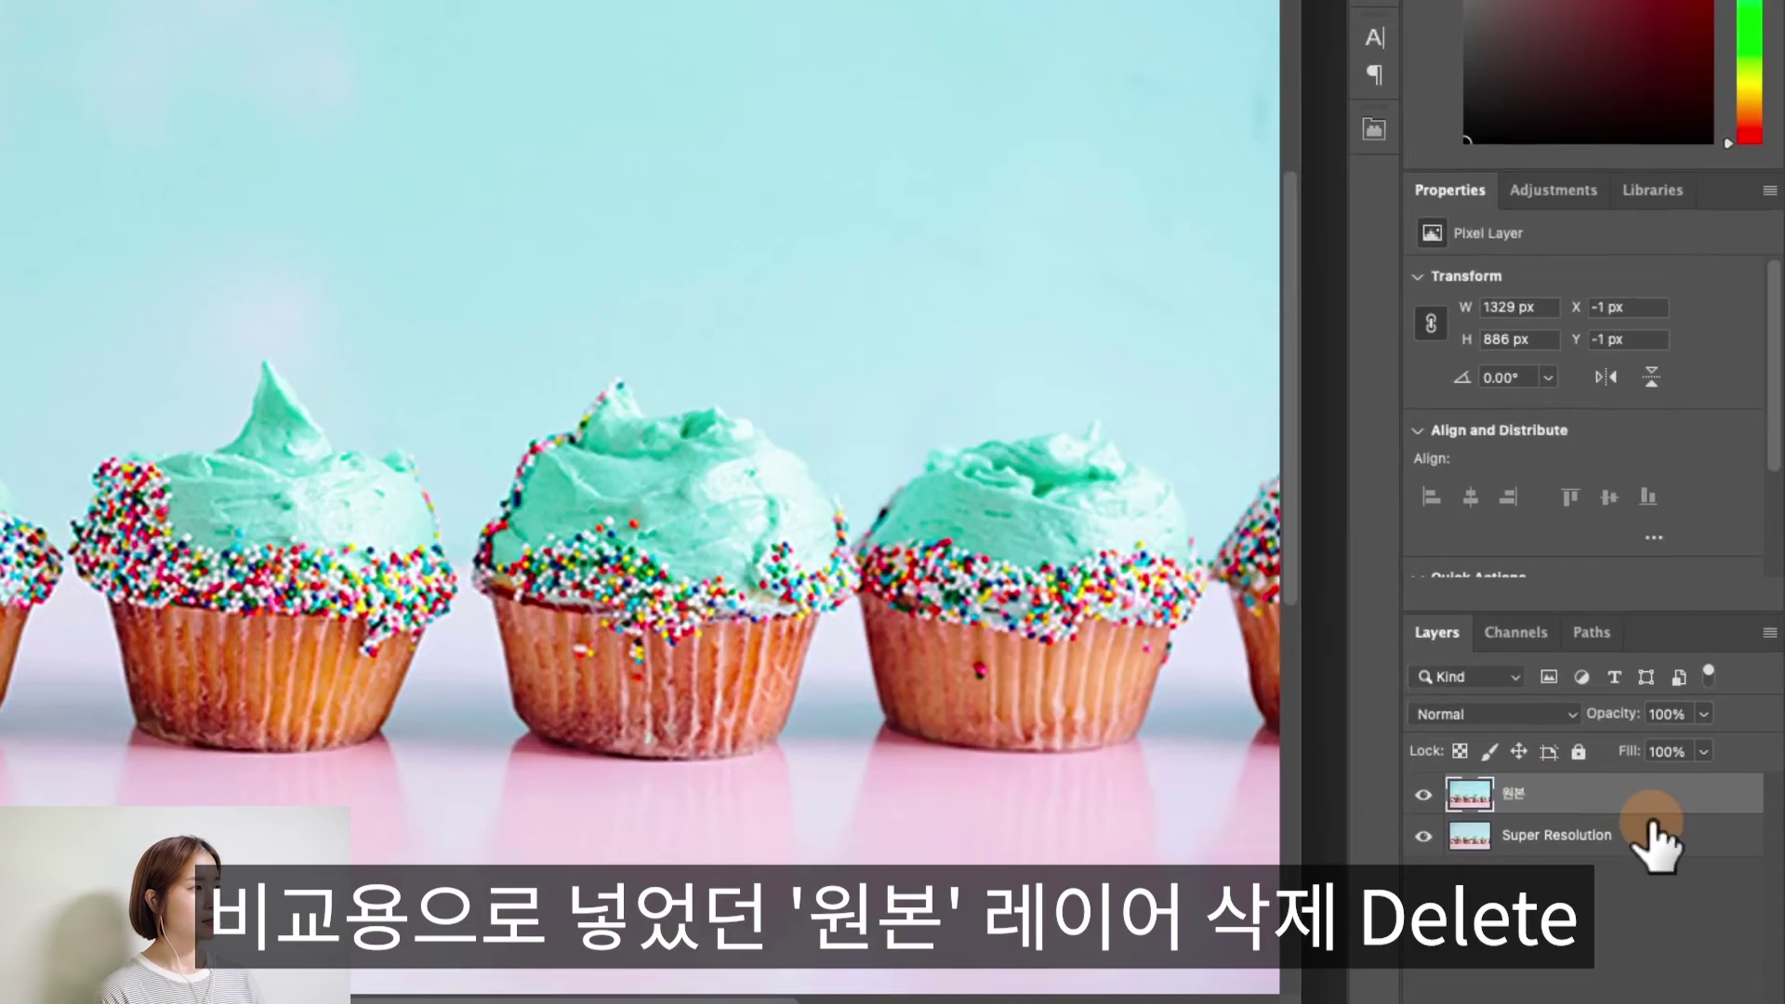
Delete the 원본 layer, leaving only the Super Resolution layer
left_click(1647, 827)
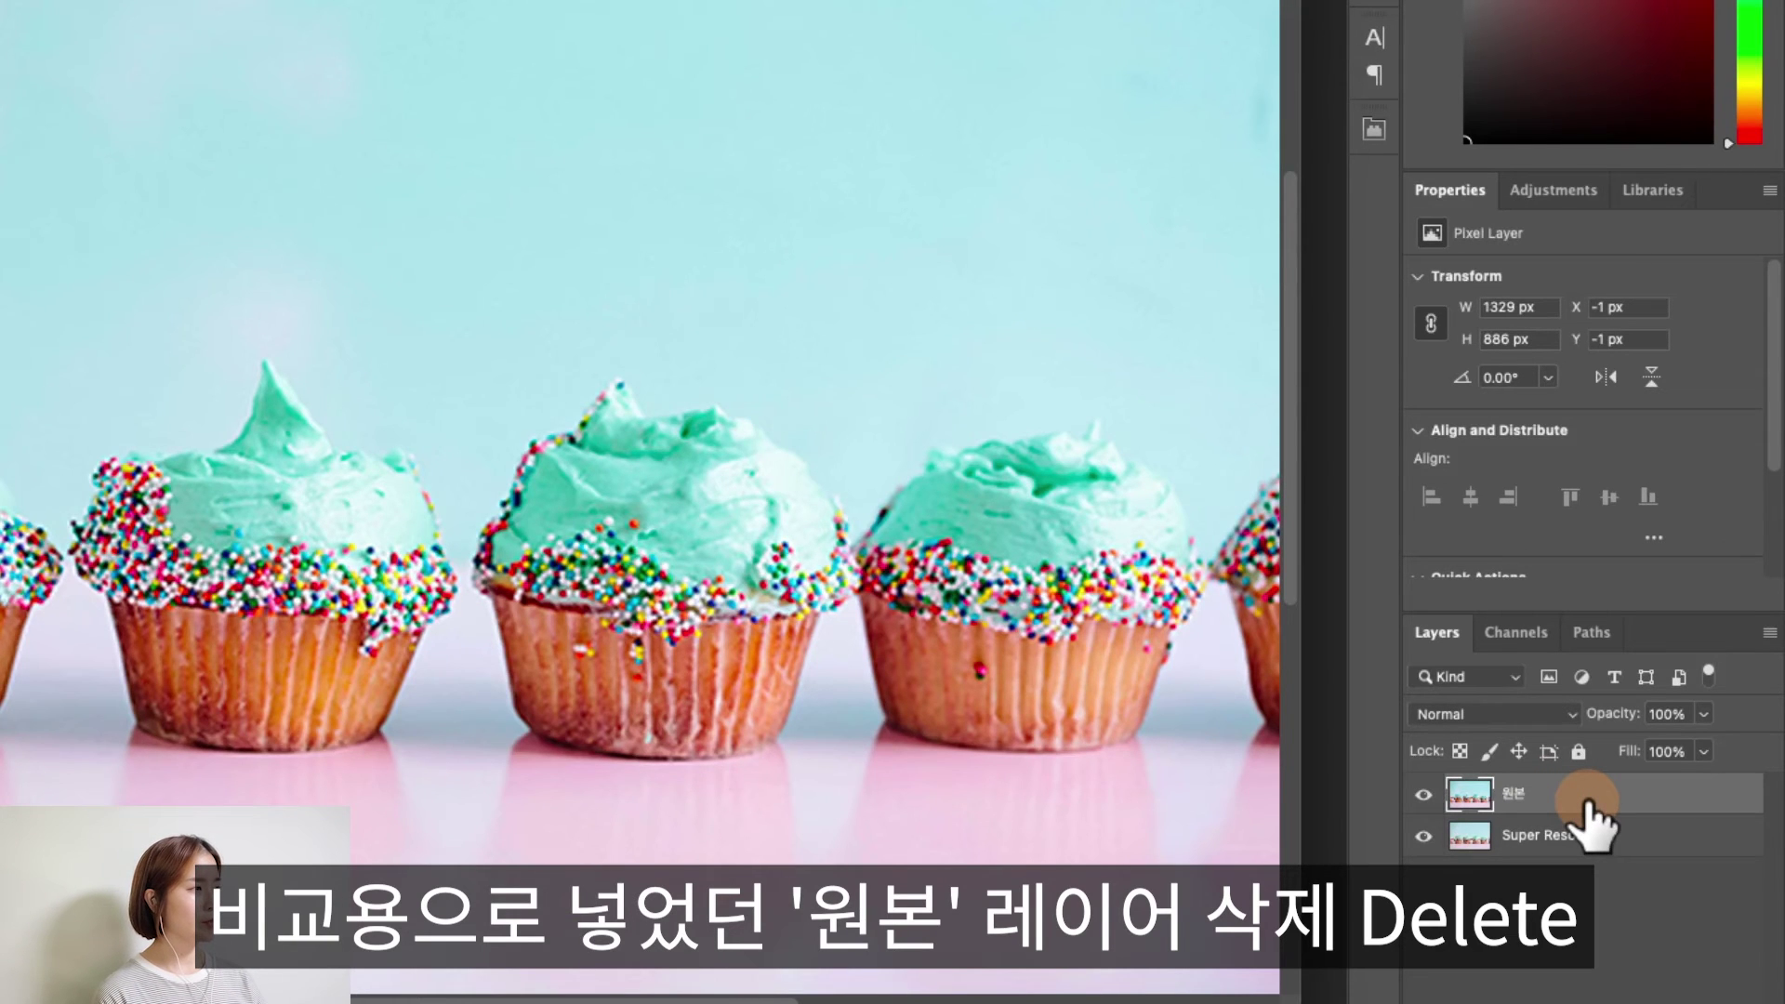
key("Delete")
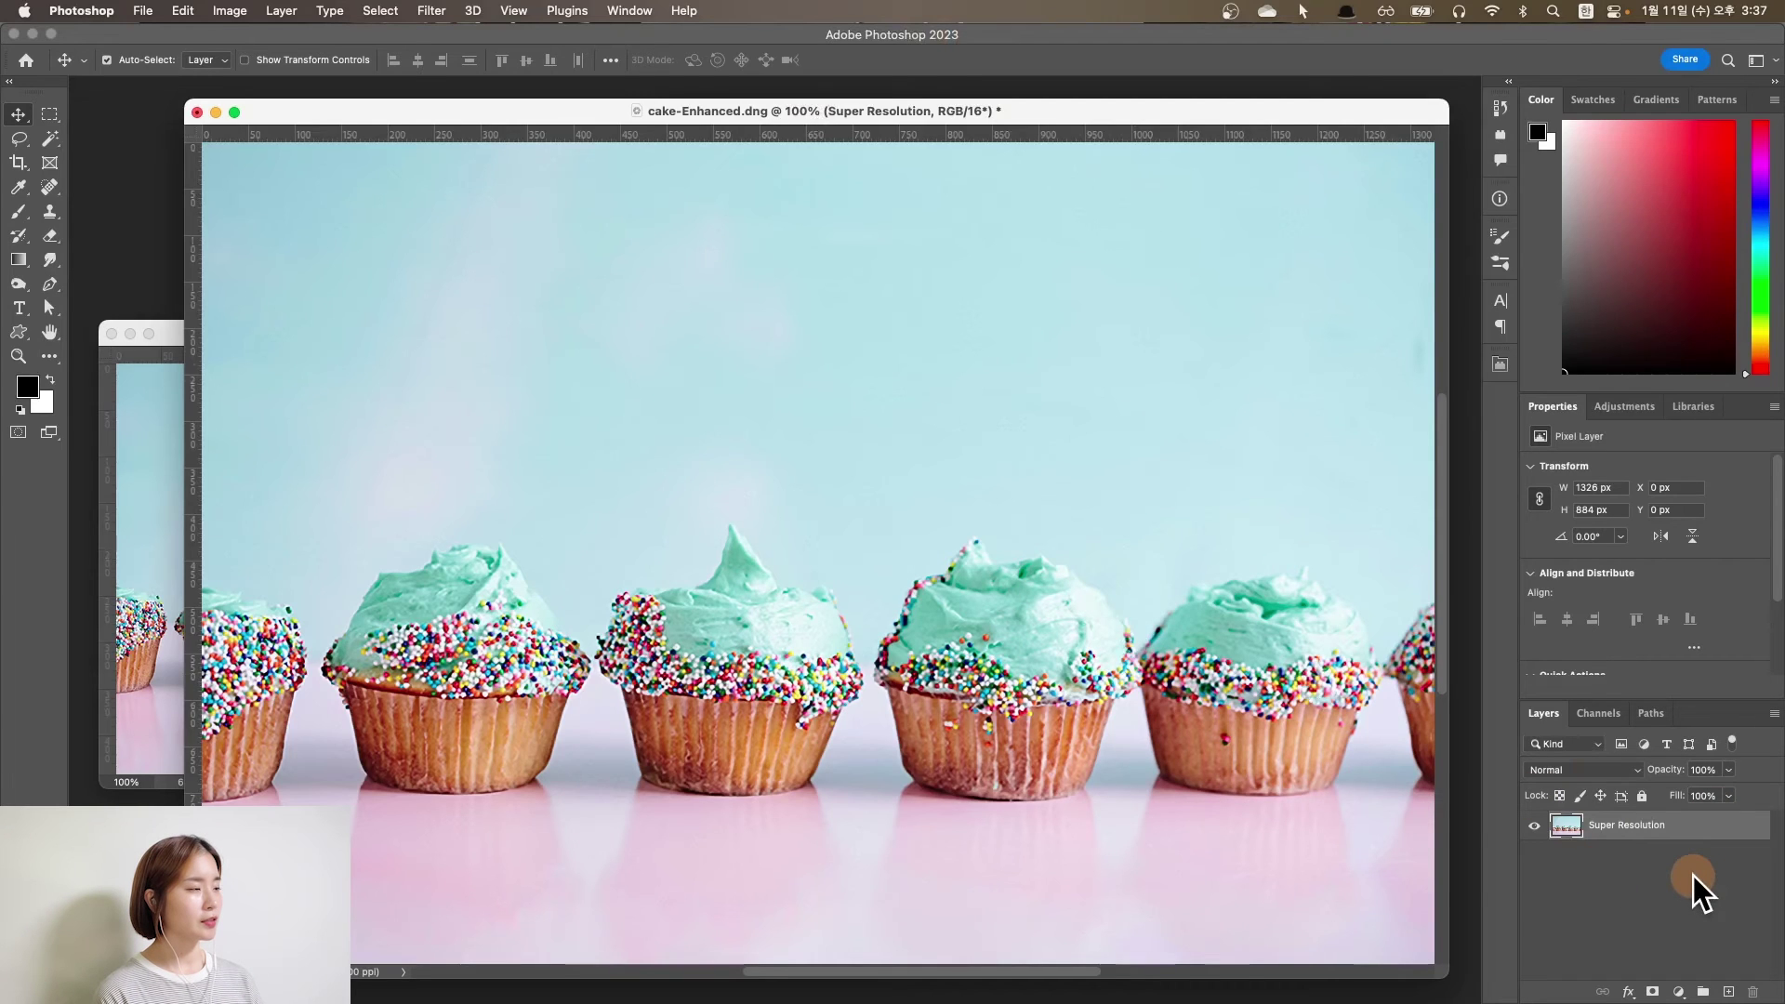
left_click(142, 10)
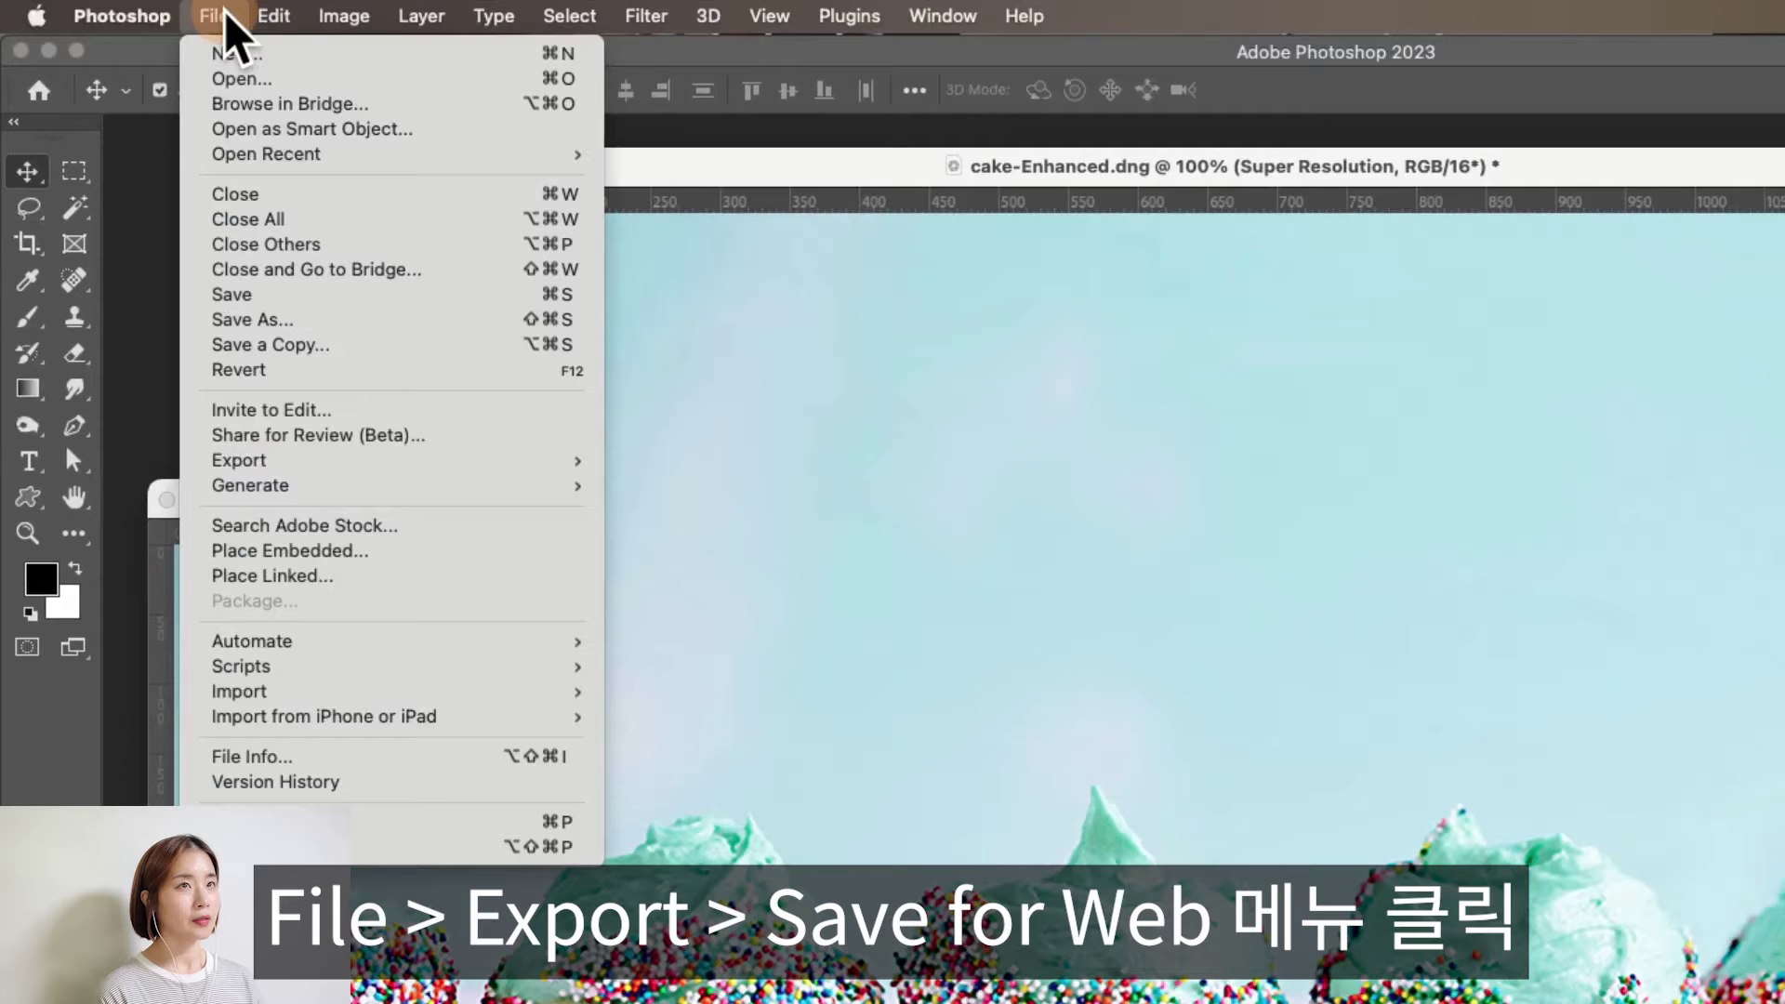
mouse_move(238, 460)
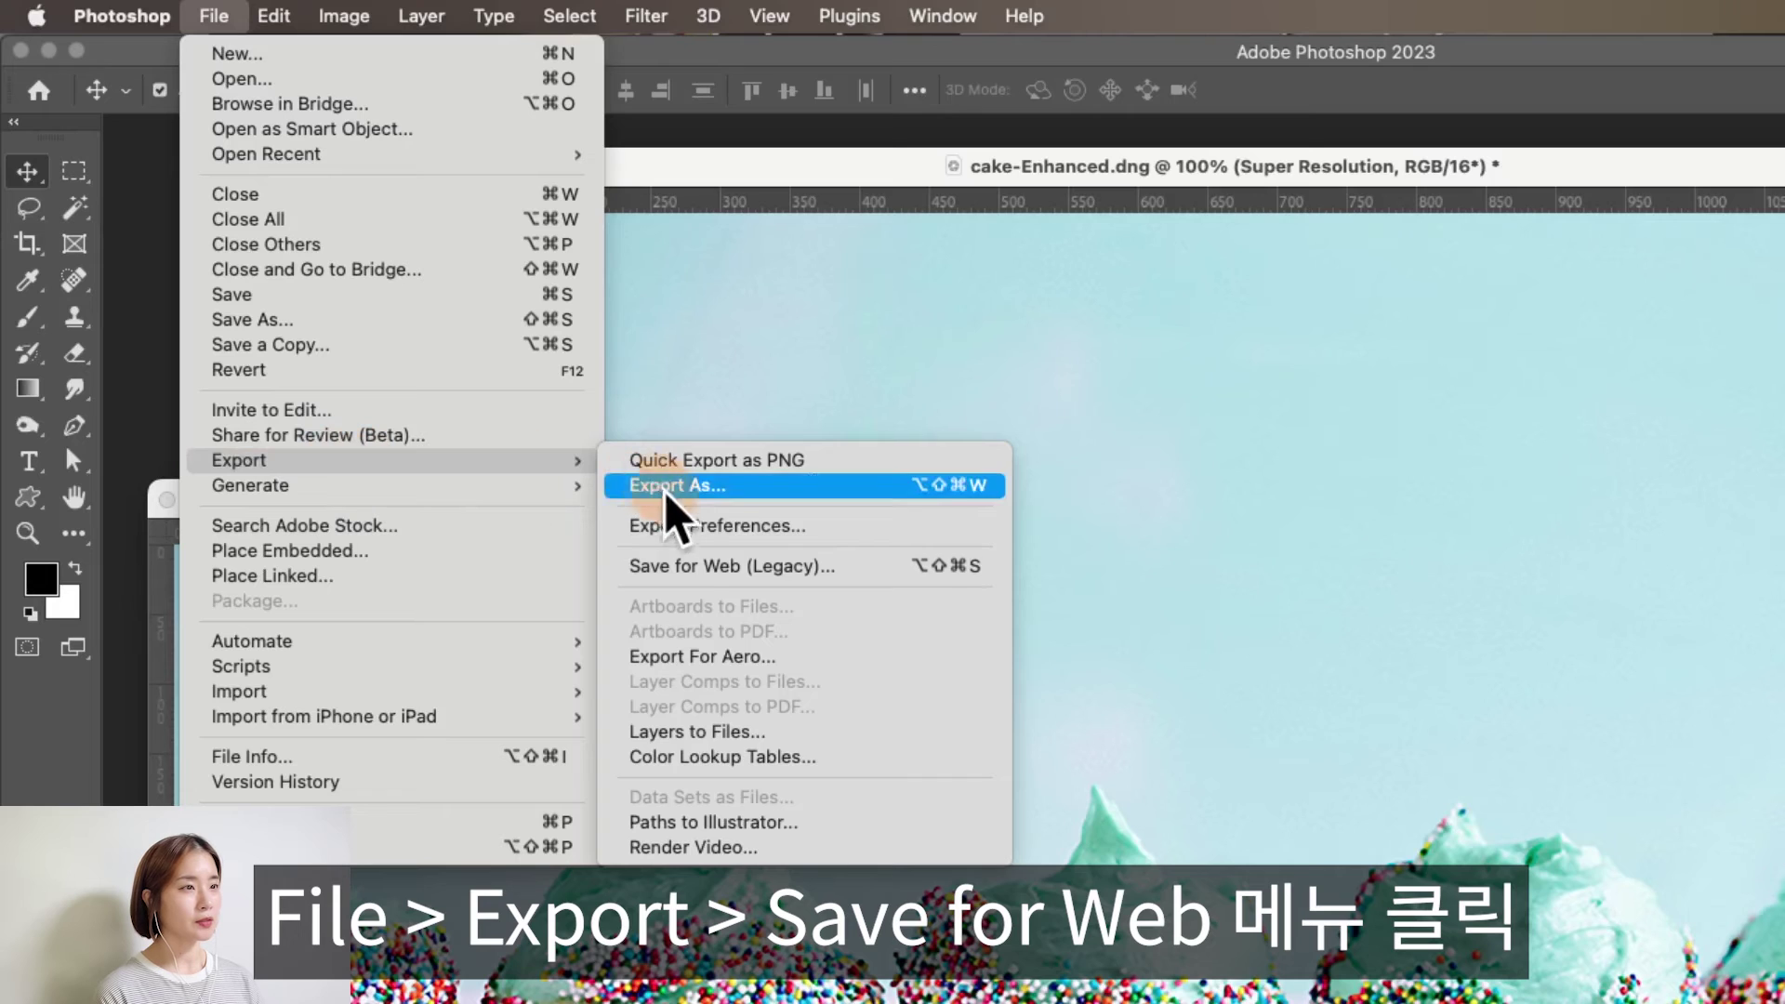
Export via Save for Web (Legacy) as JPEG, saving it as cake-Enhanced.jpg
left_click(735, 569)
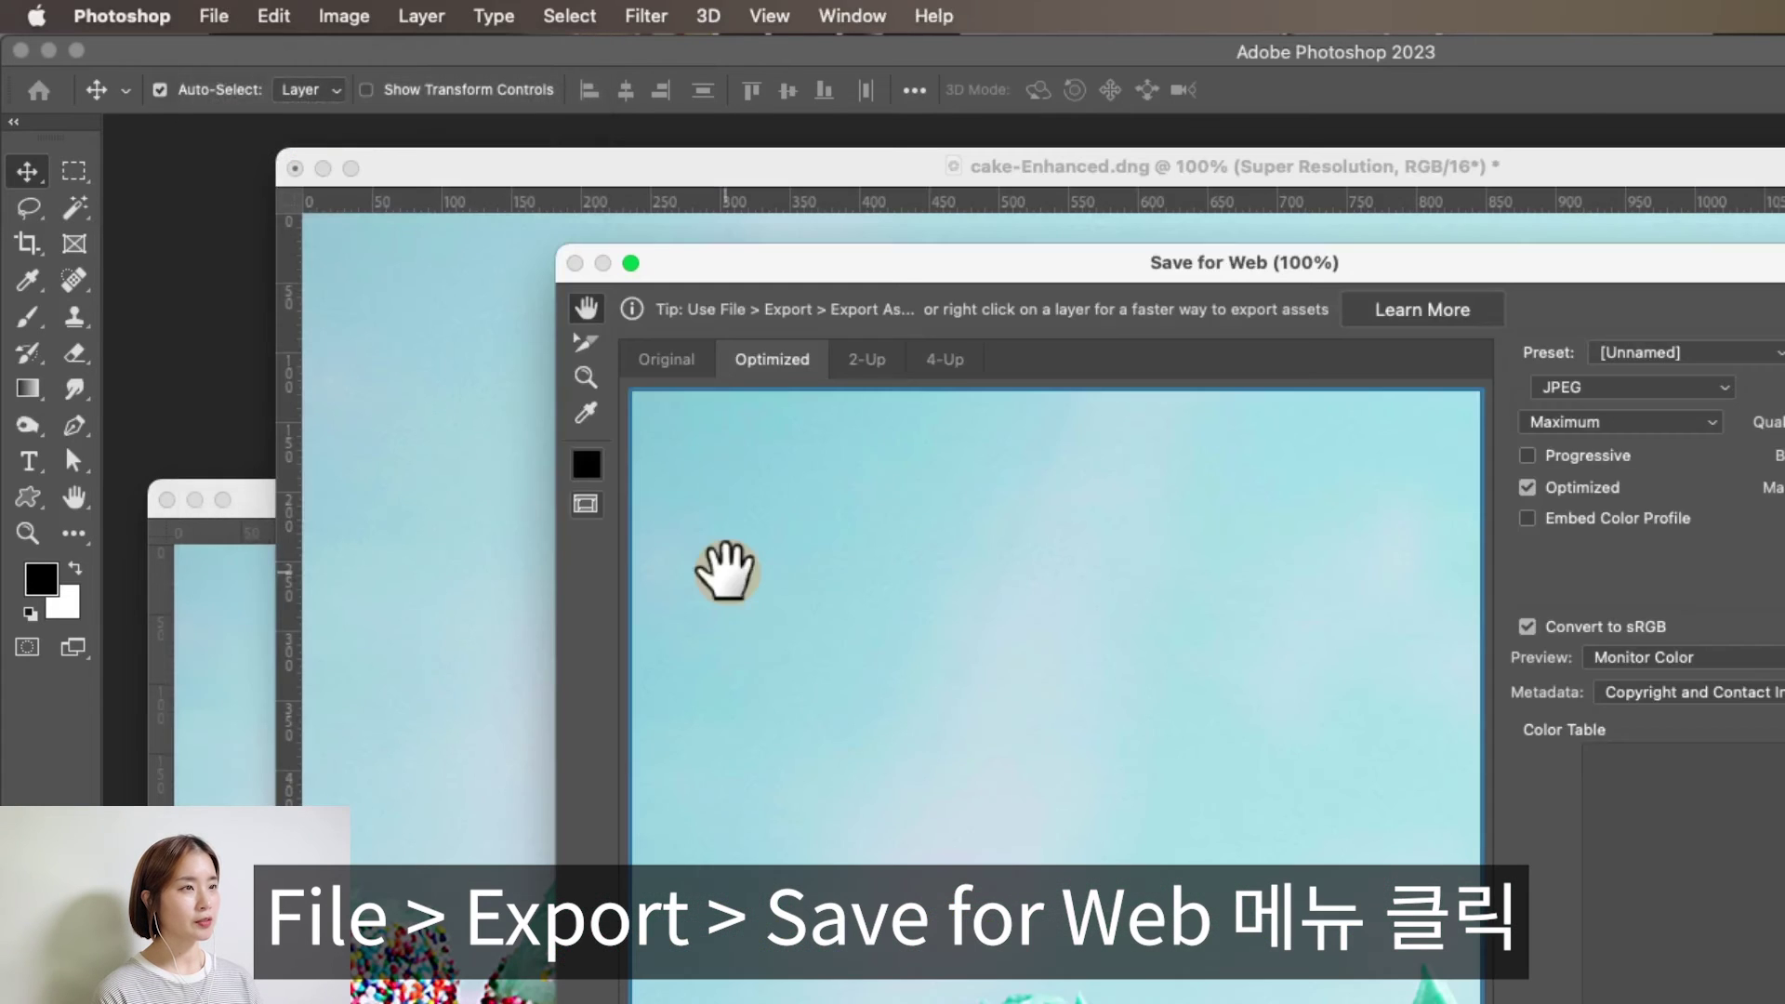
left_click(1636, 387)
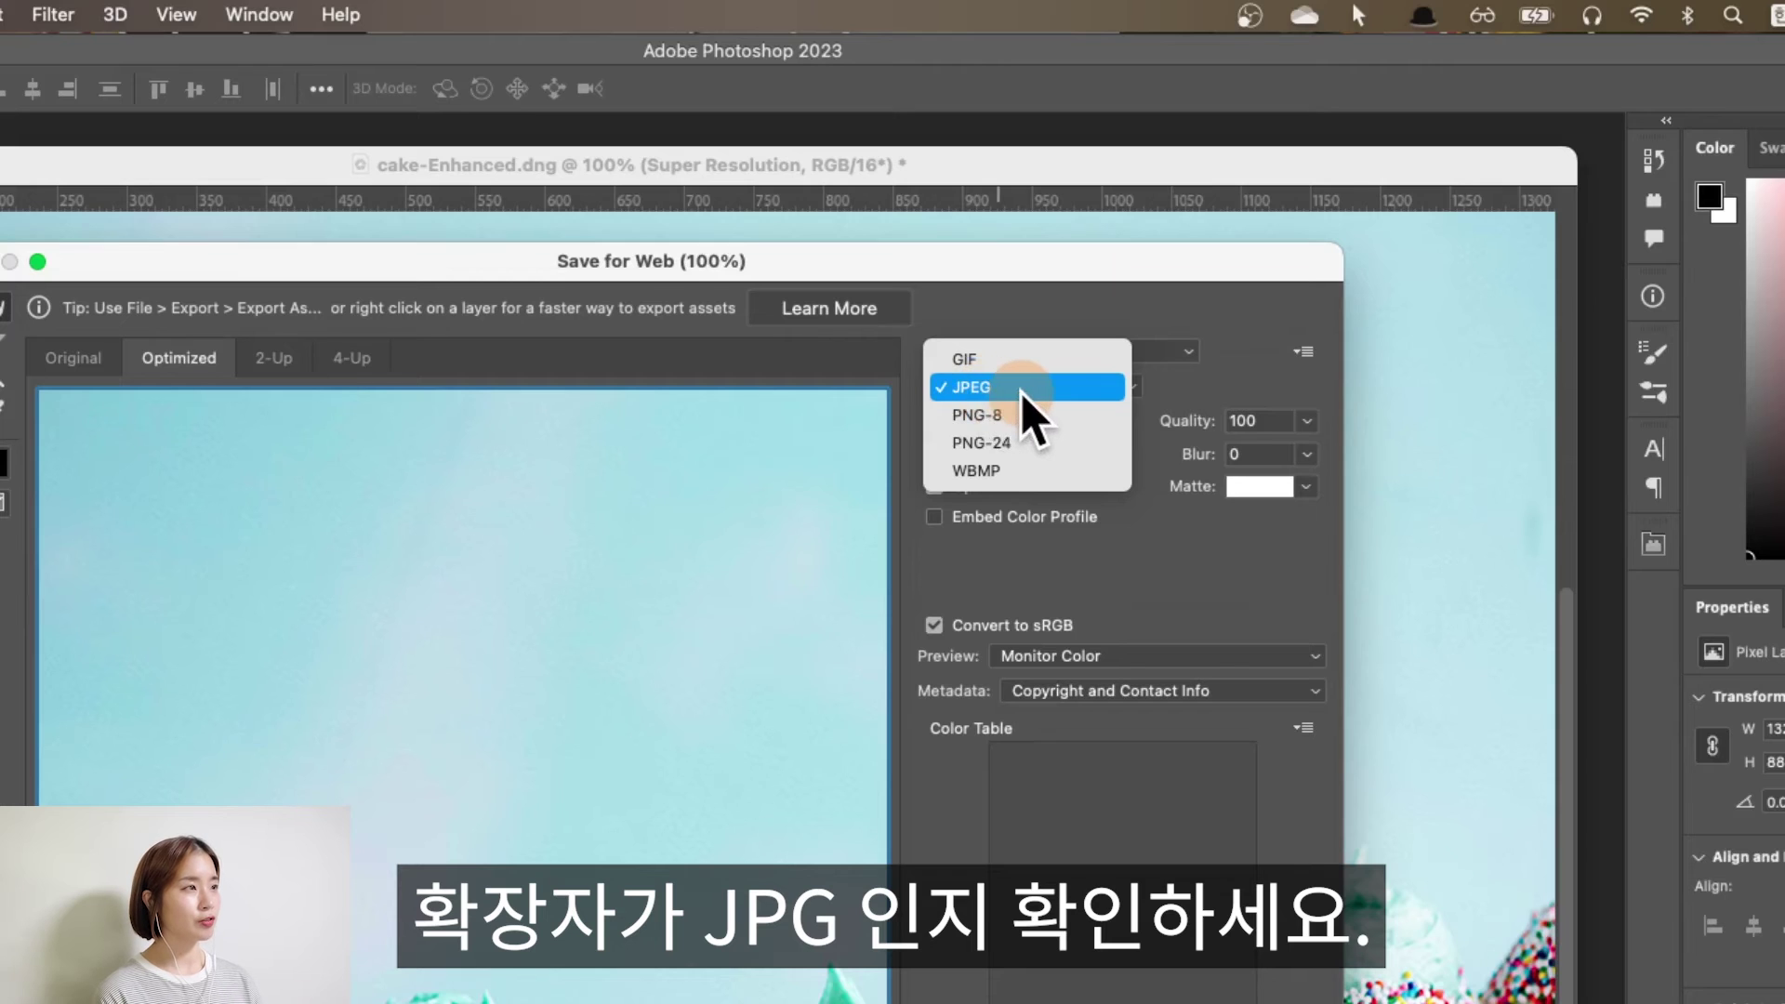
left_click(1020, 393)
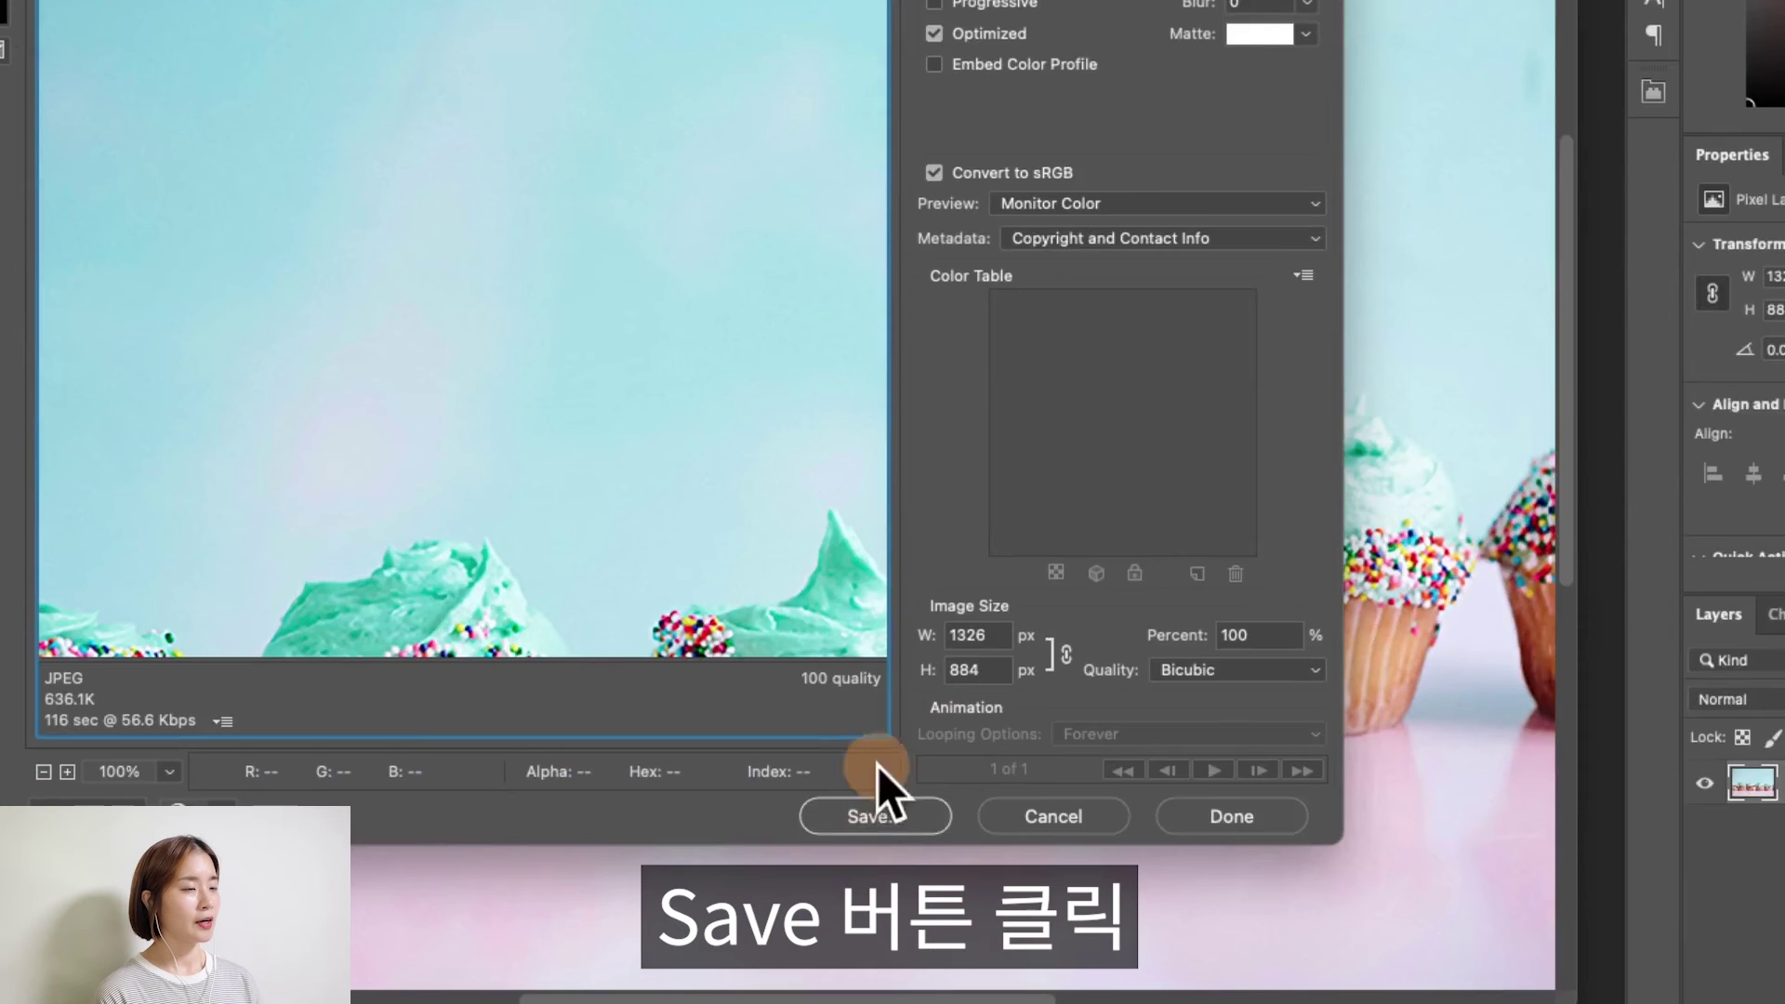
left_click(888, 817)
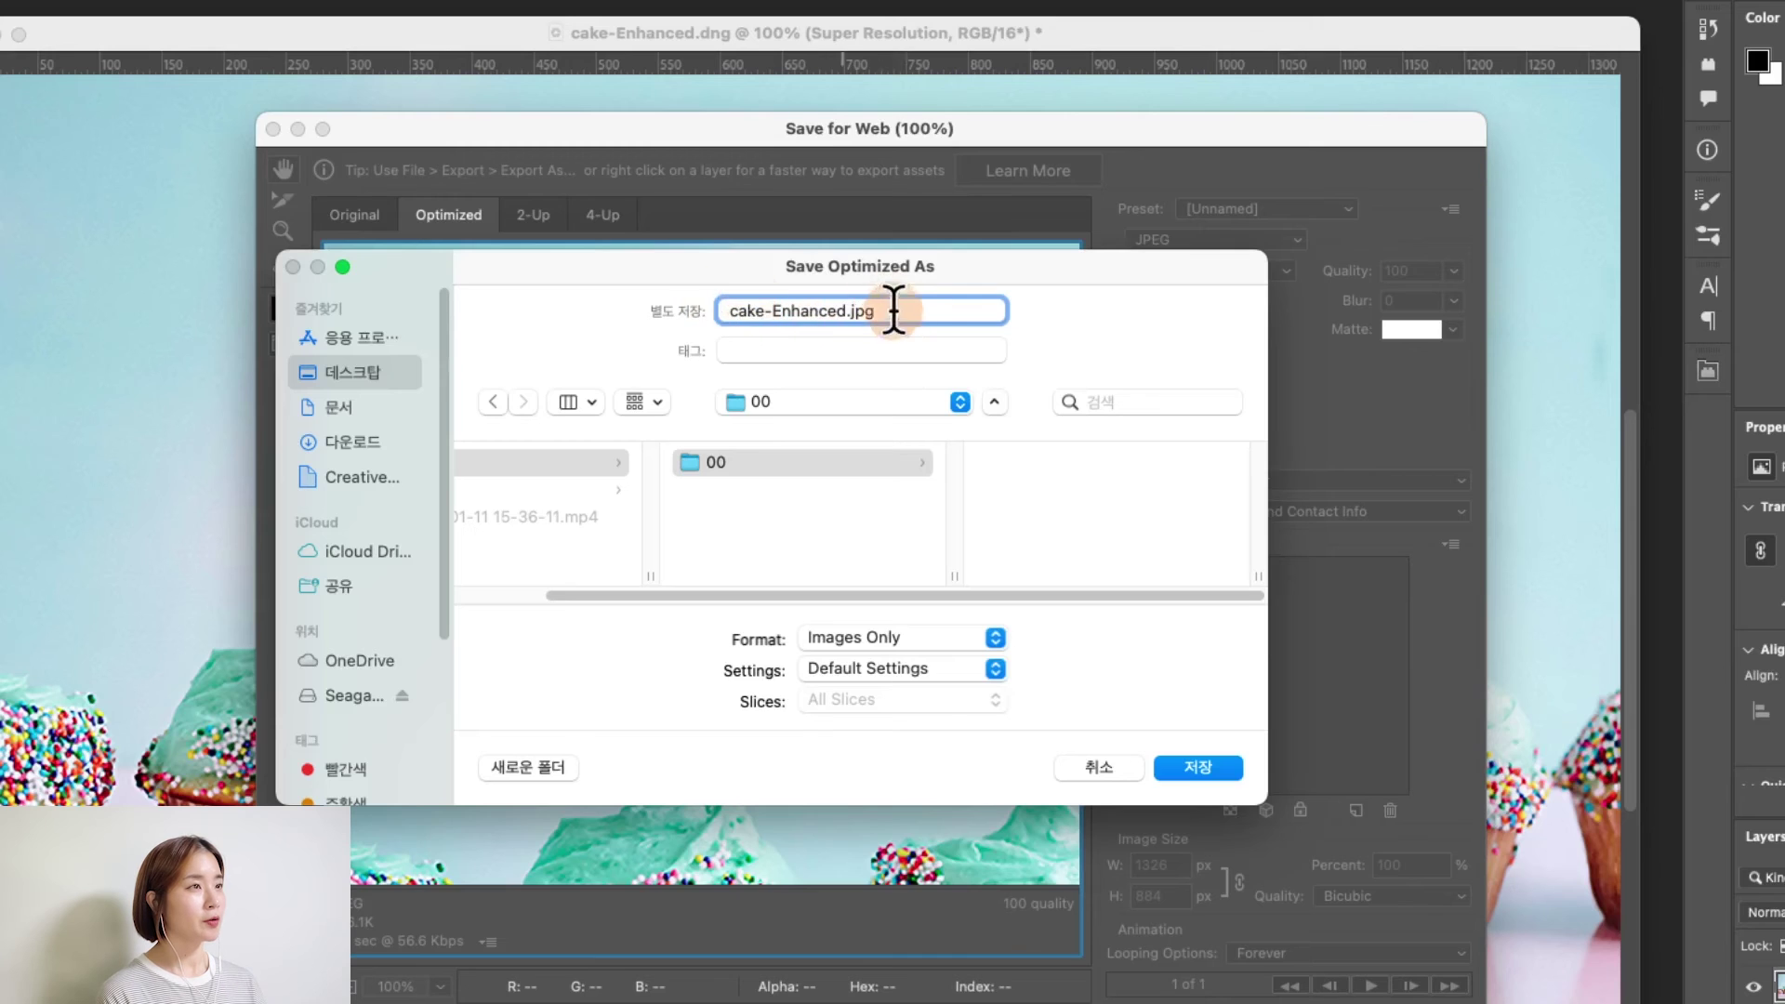
left_click(1222, 767)
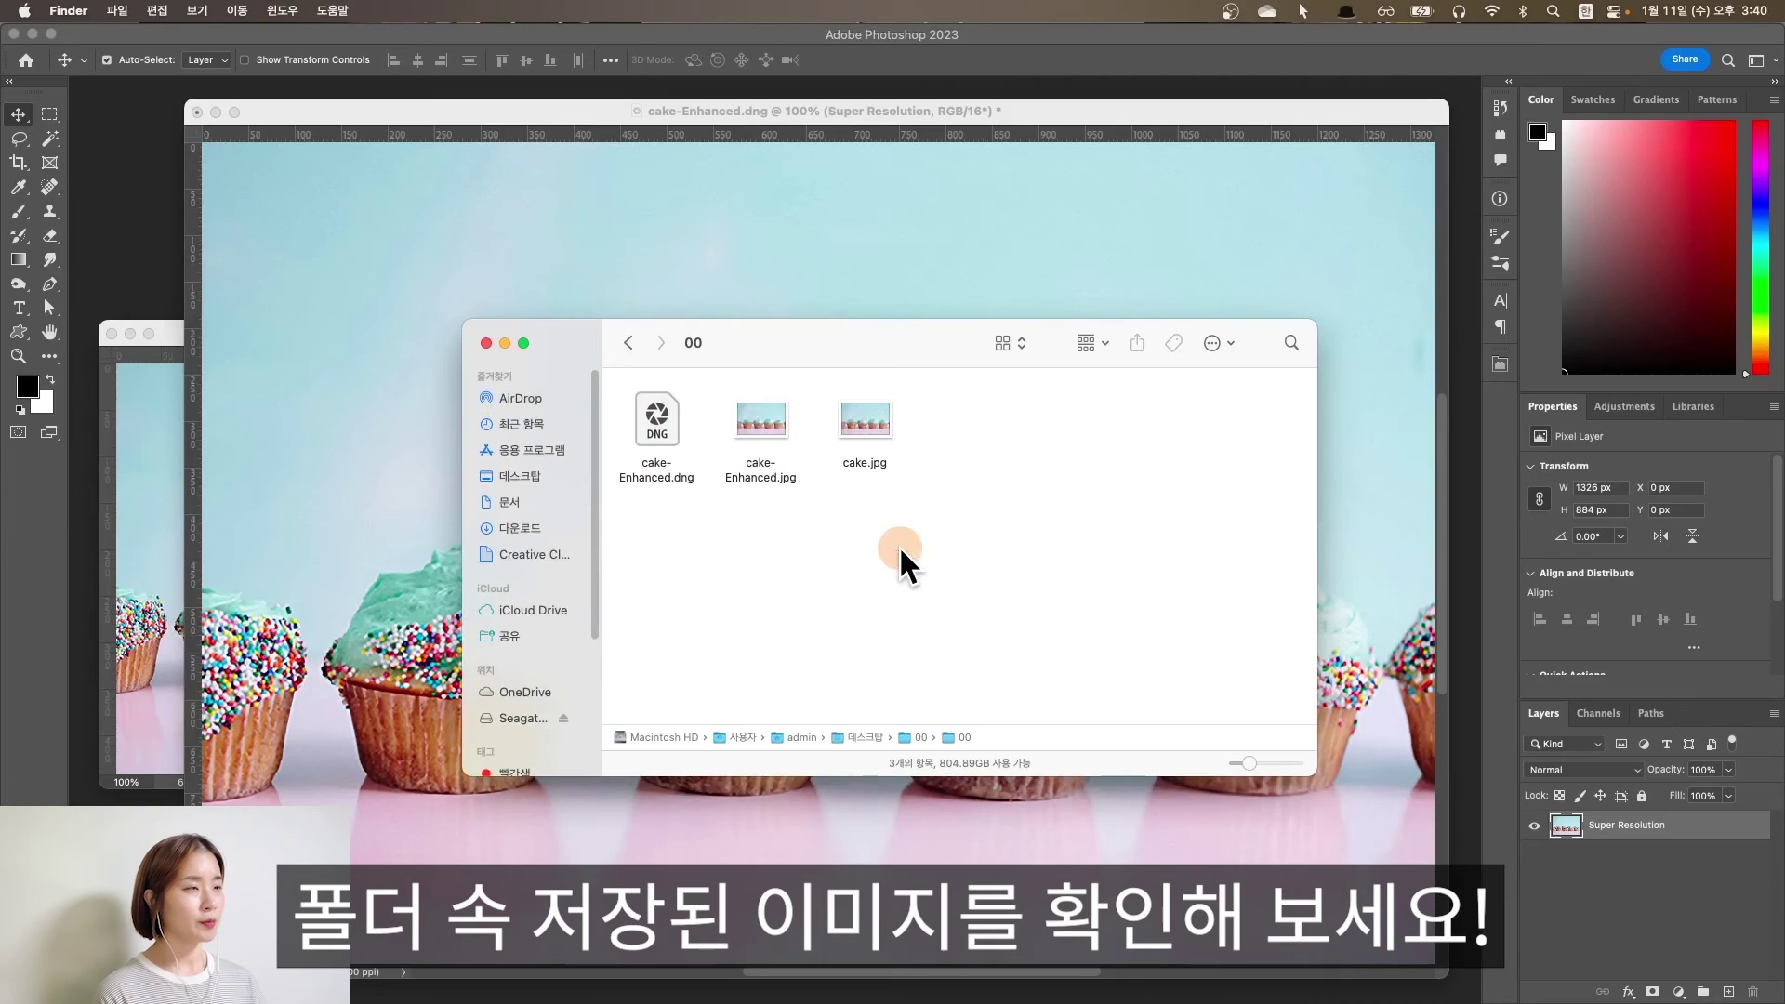
Select cake-Enhanced.jpg in Finder's 00 folder, beside cake.jpg and cake-Enhanced.dng
left_click(753, 491)
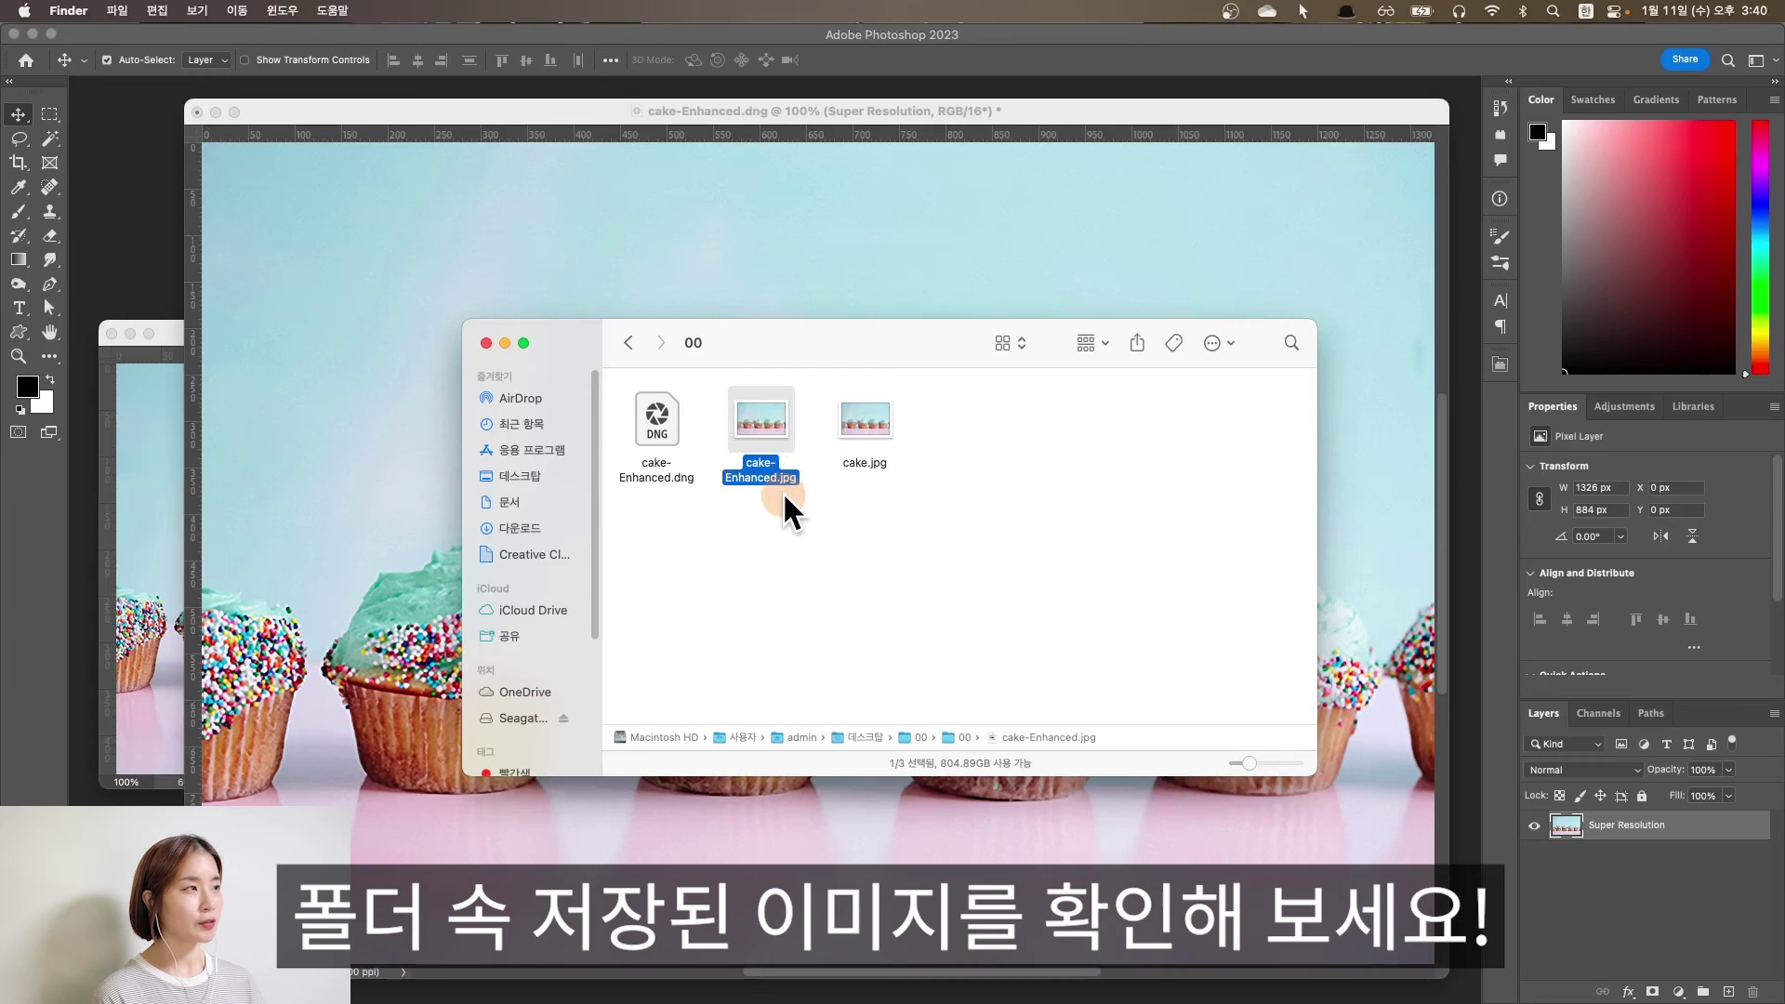